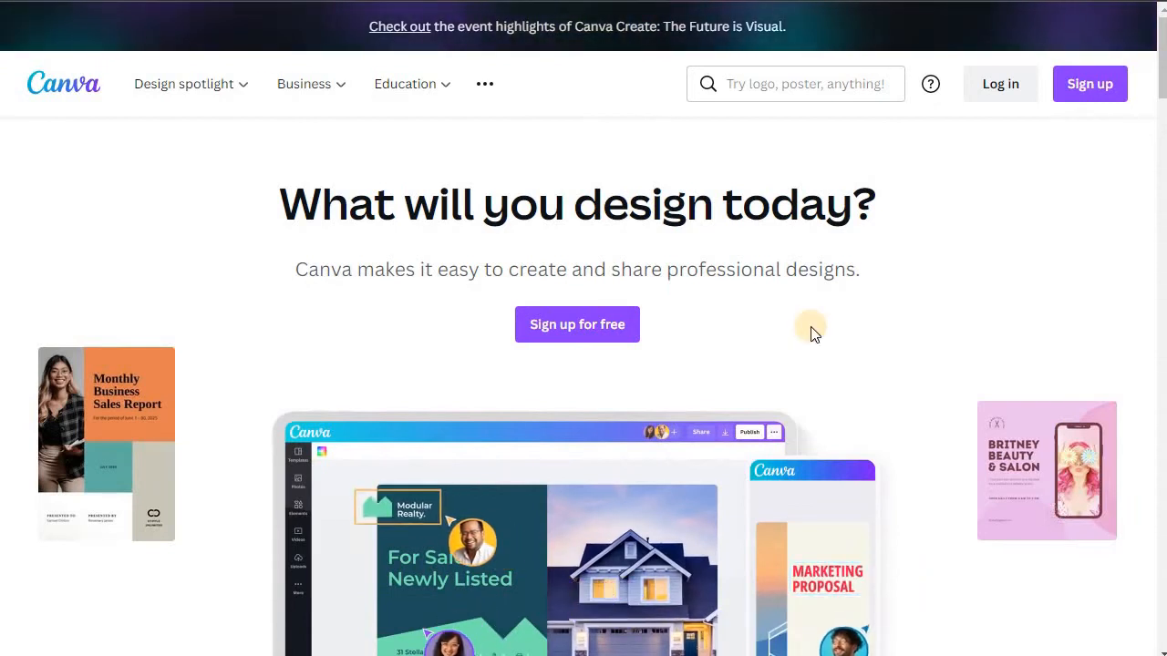
Step: Examine the home page and its Canva Free, Canva Pro and Canva for Teams plan options
{"action": "scroll", "coordinate": [802, 330], "scroll_direction": "down", "scroll_amount": 4}
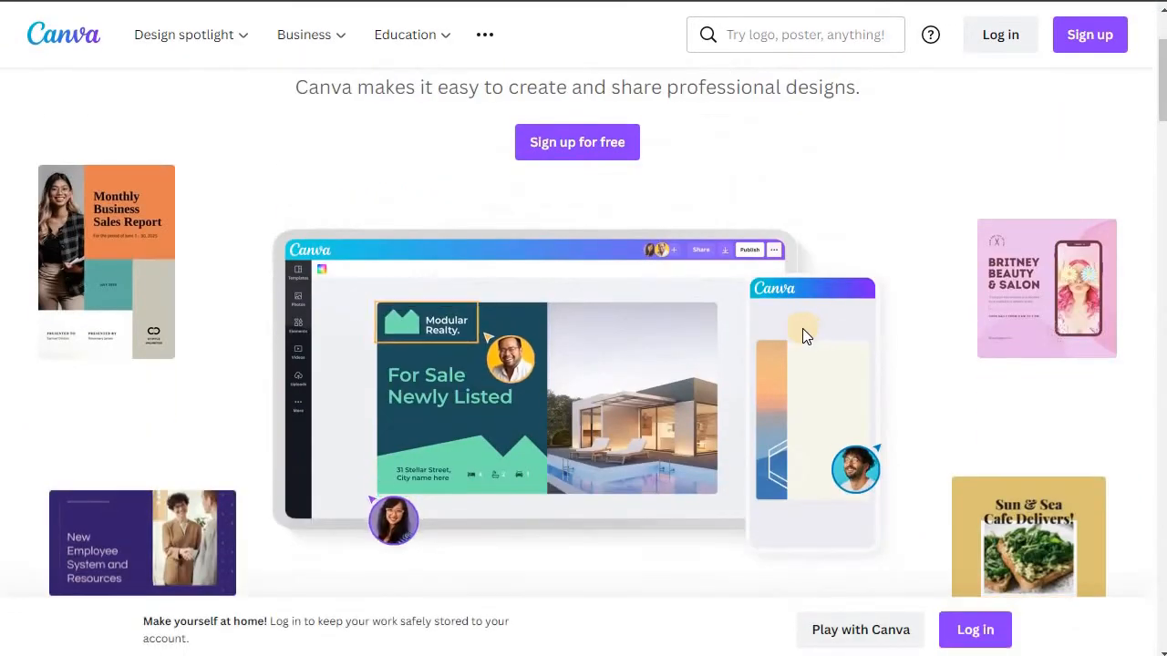
{"action": "scroll", "coordinate": [800, 337], "scroll_direction": "down", "scroll_amount": 4}
{"action": "scroll", "coordinate": [800, 334], "scroll_direction": "down", "scroll_amount": 1}
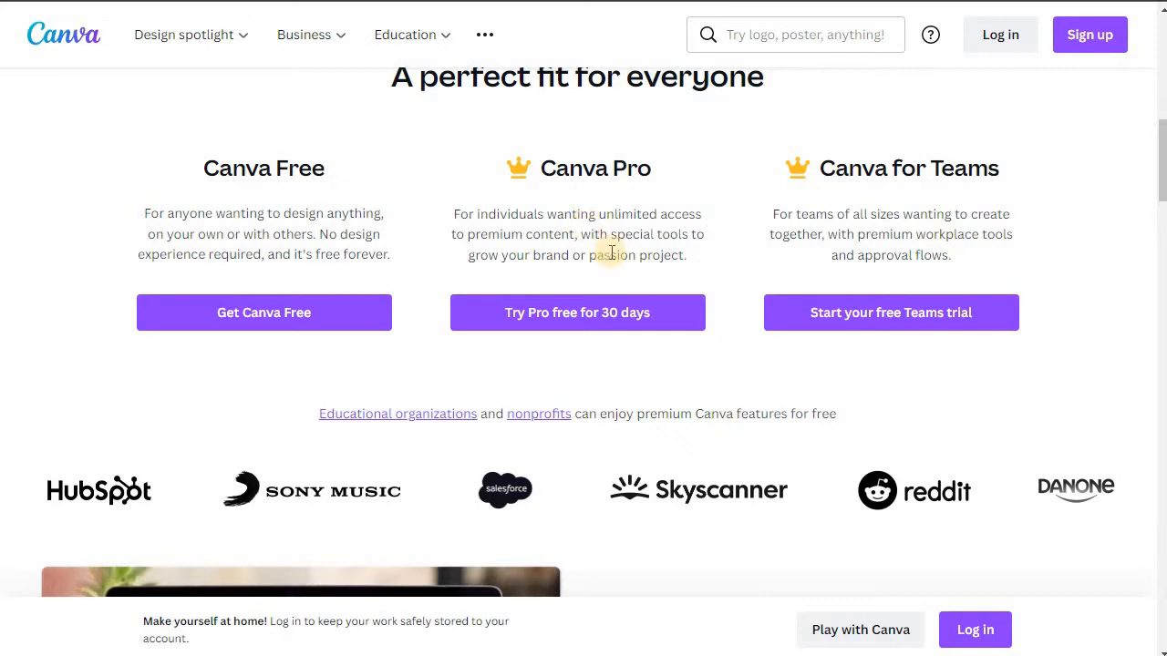
{"action": "scroll", "coordinate": [658, 272], "scroll_direction": "up", "scroll_amount": 1}
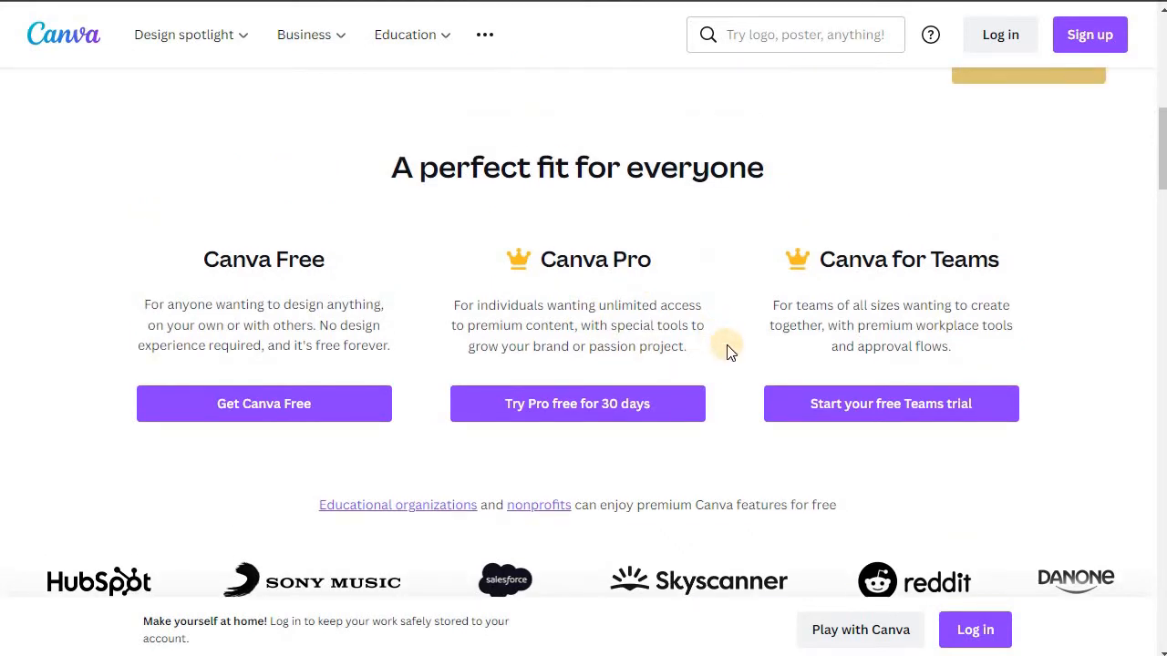
{"action": "scroll", "coordinate": [702, 351], "scroll_direction": "up", "scroll_amount": 2}
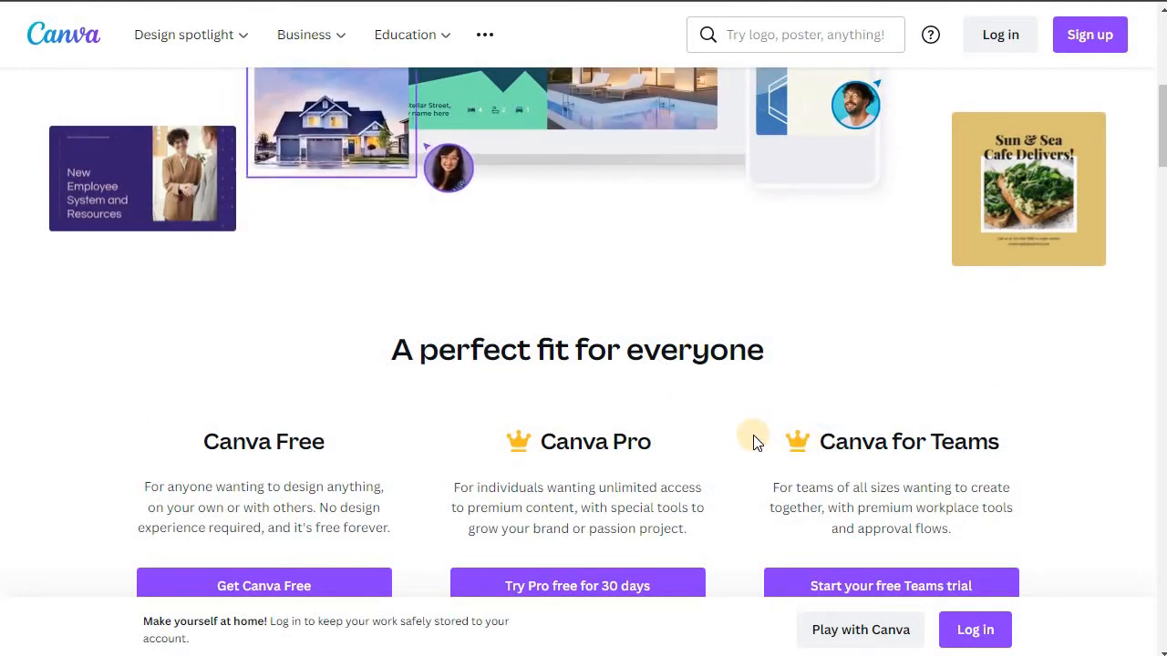
{"action": "scroll", "coordinate": [753, 442], "scroll_direction": "up", "scroll_amount": 3}
{"action": "scroll", "coordinate": [746, 426], "scroll_direction": "up", "scroll_amount": 3}
{"action": "scroll", "coordinate": [739, 433], "scroll_direction": "down", "scroll_amount": 7}
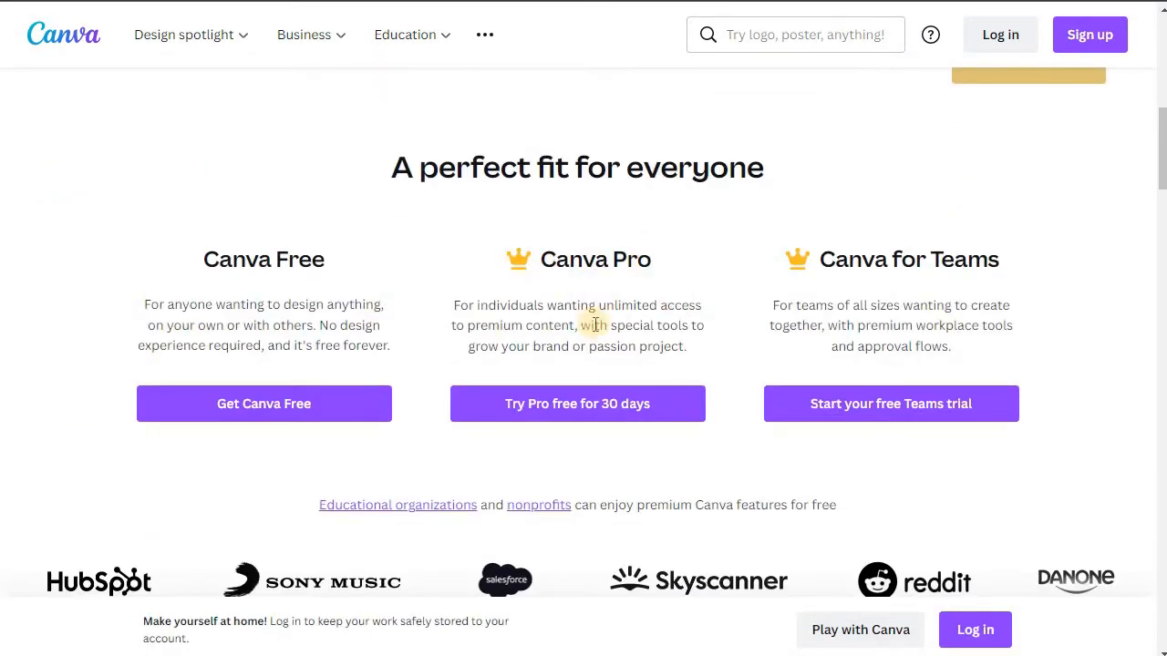
{"action": "scroll", "coordinate": [753, 349], "scroll_direction": "up", "scroll_amount": 7}
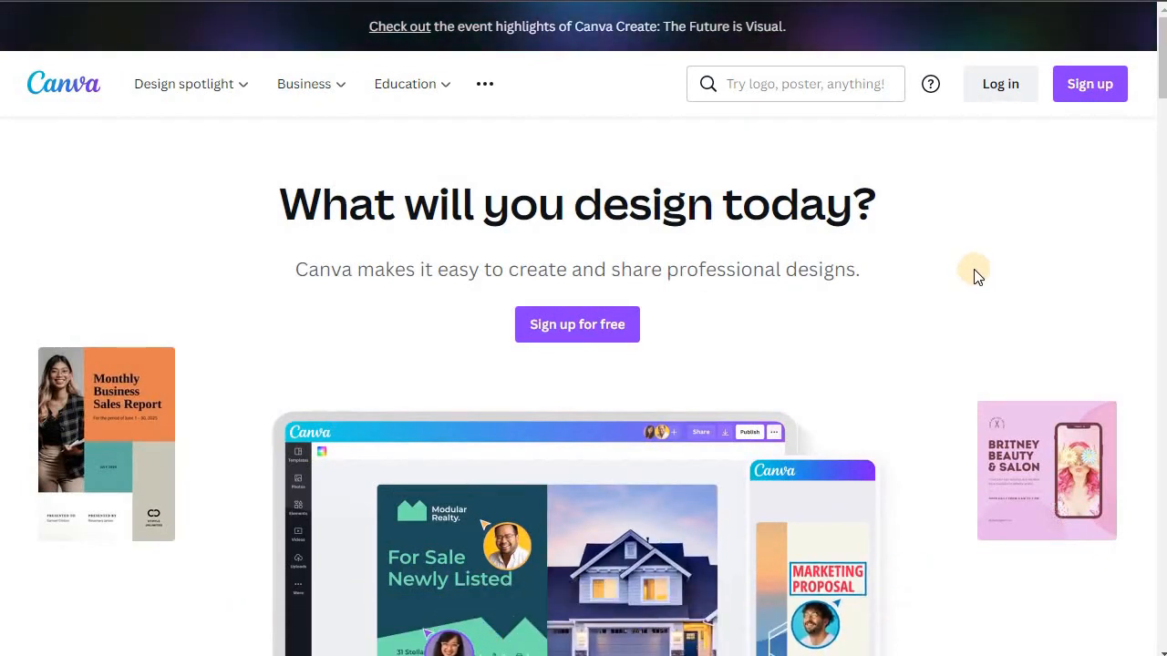
Step: Go through sign-up to reach the account home page and create a new Logo design
{"action": "left_click", "coordinate": [1099, 94]}
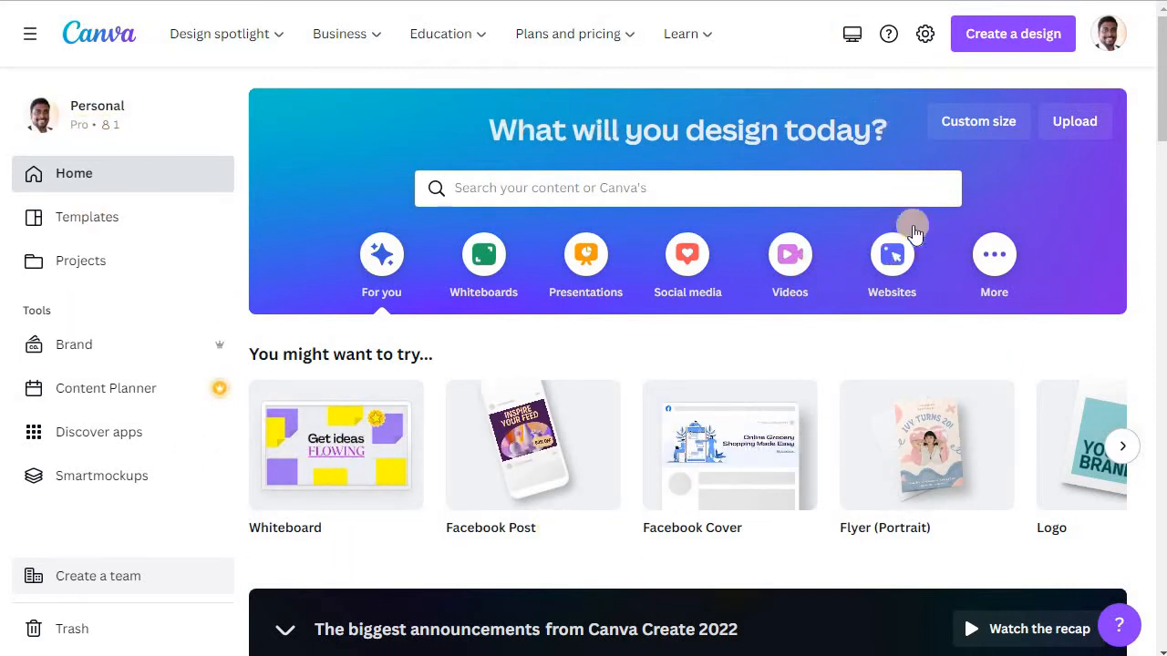
{"action": "left_click", "coordinate": [978, 245]}
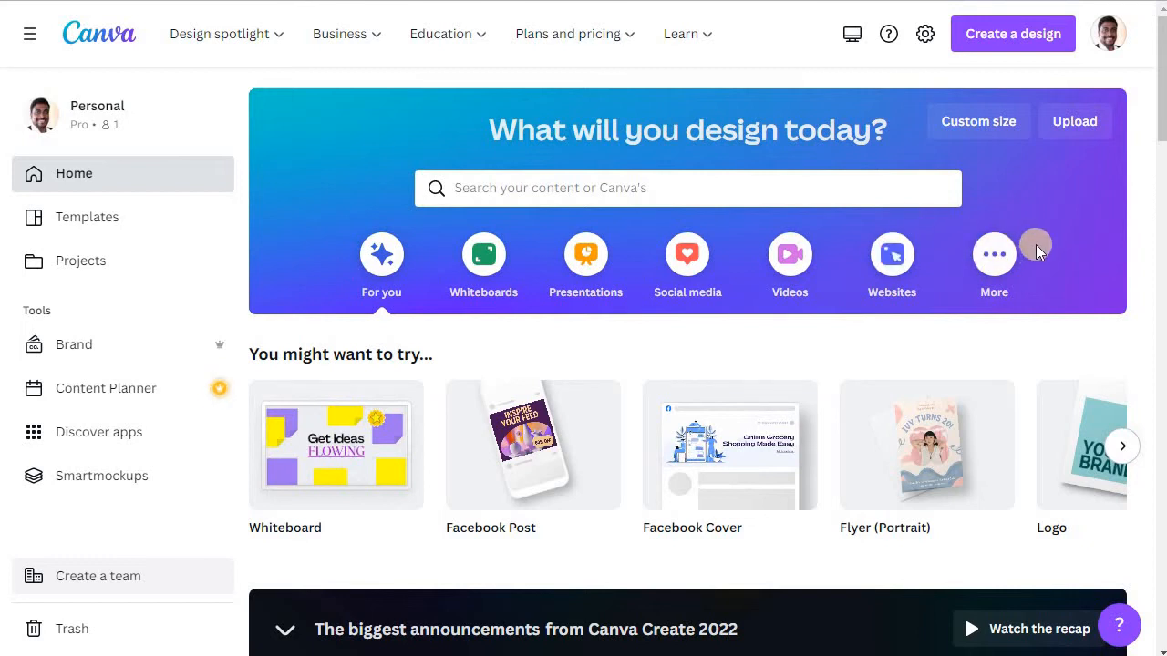
{"action": "left_click", "coordinate": [1025, 40]}
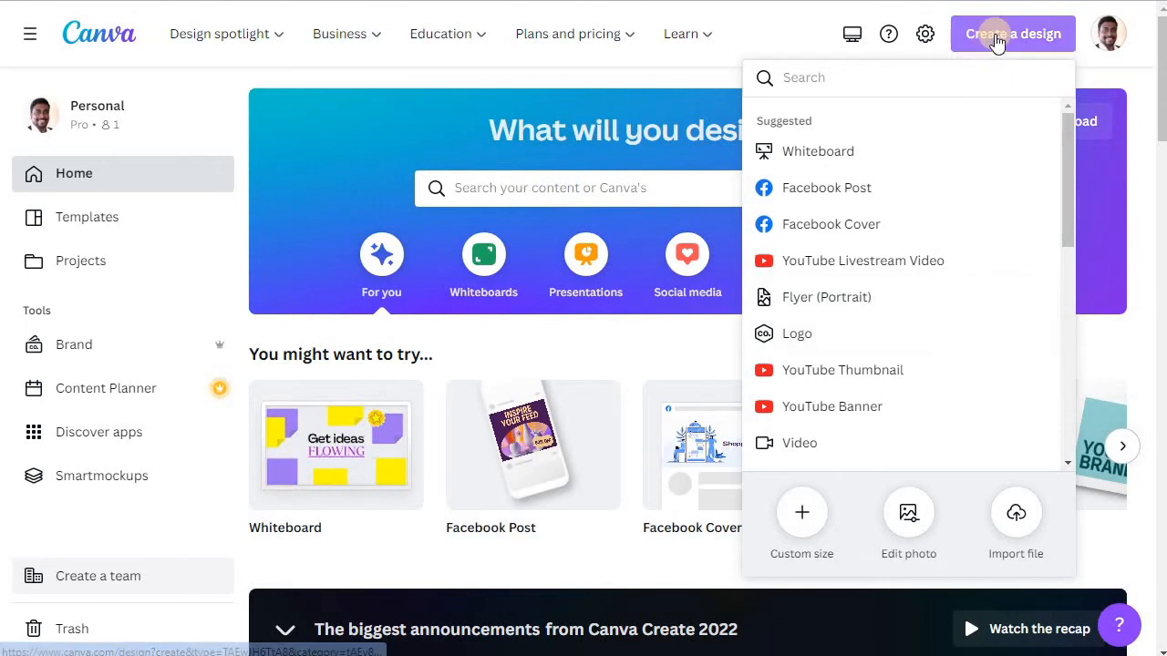
{"action": "left_click", "coordinate": [999, 38]}
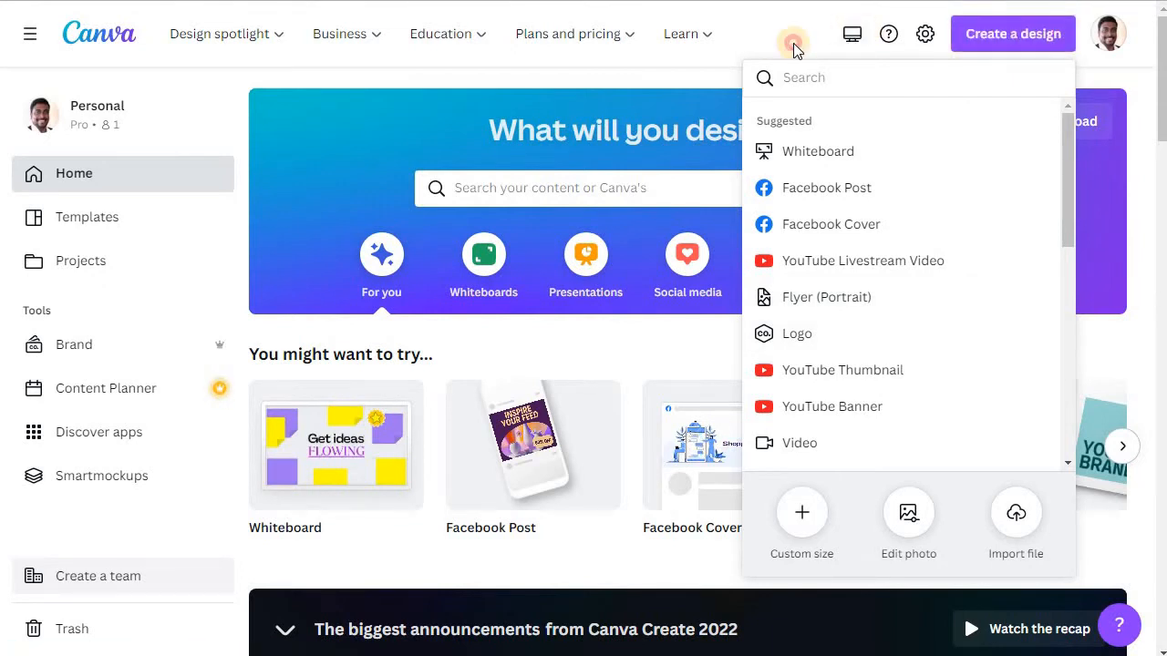
{"action": "left_click", "coordinate": [1002, 36]}
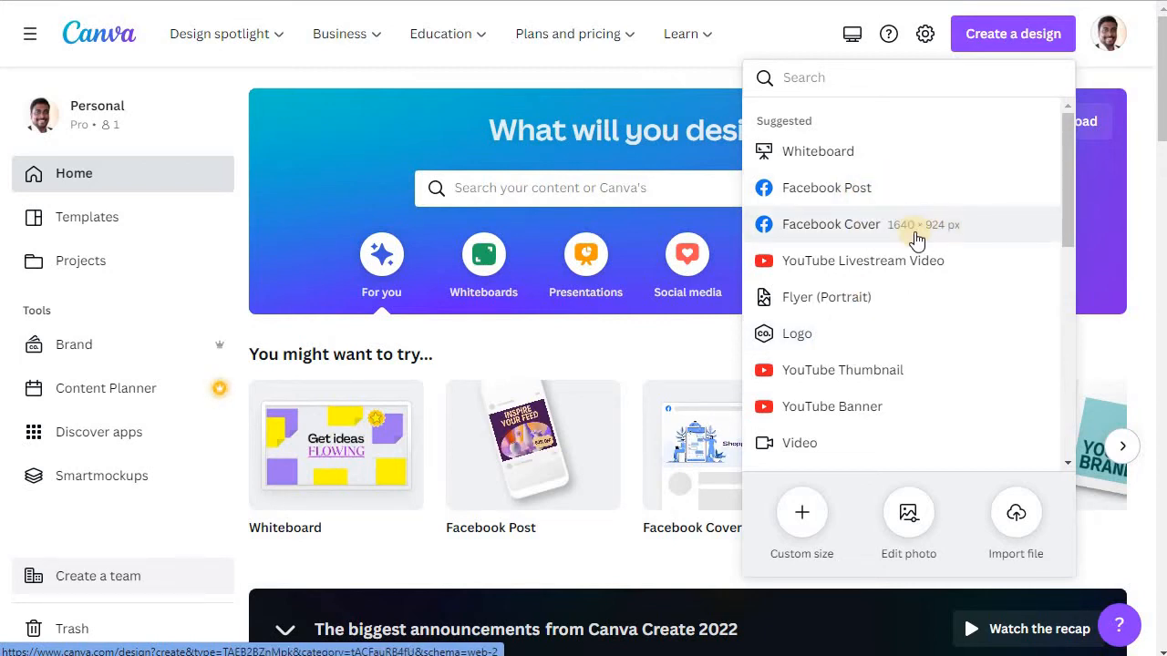
{"action": "left_click", "coordinate": [816, 337]}
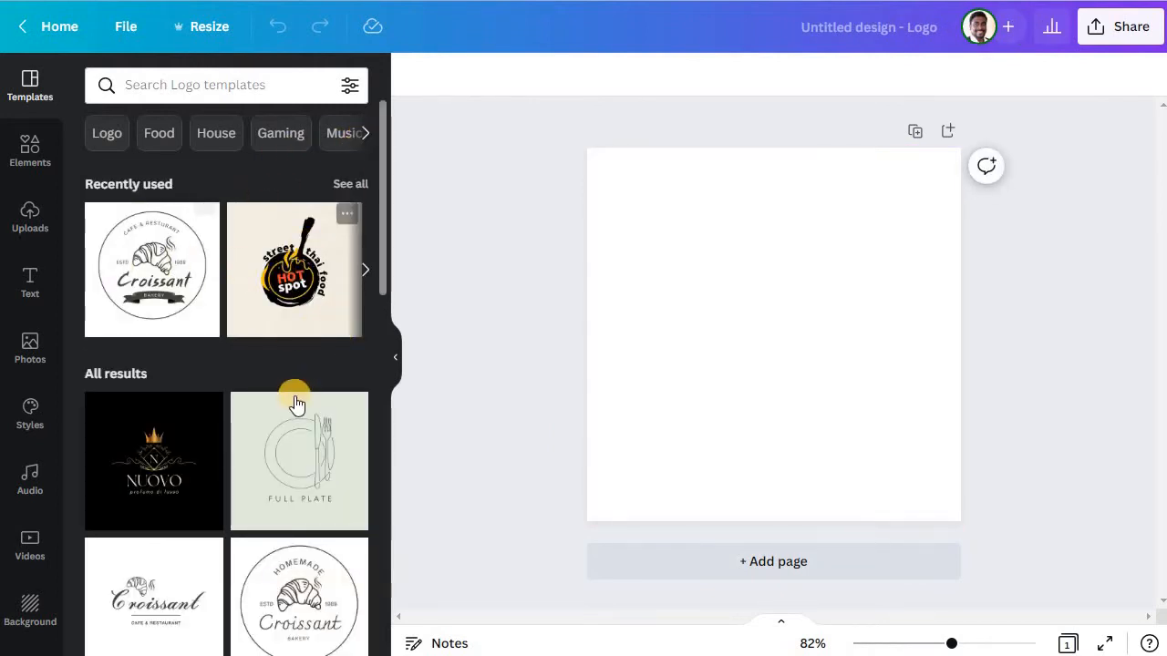
Step: Filter the logo templates by the Gaming category and apply the dark red Borcelle Gaming template to the page
{"action": "scroll", "coordinate": [294, 399], "scroll_direction": "down", "scroll_amount": 9}
{"action": "scroll", "coordinate": [296, 260], "scroll_direction": "up", "scroll_amount": 10}
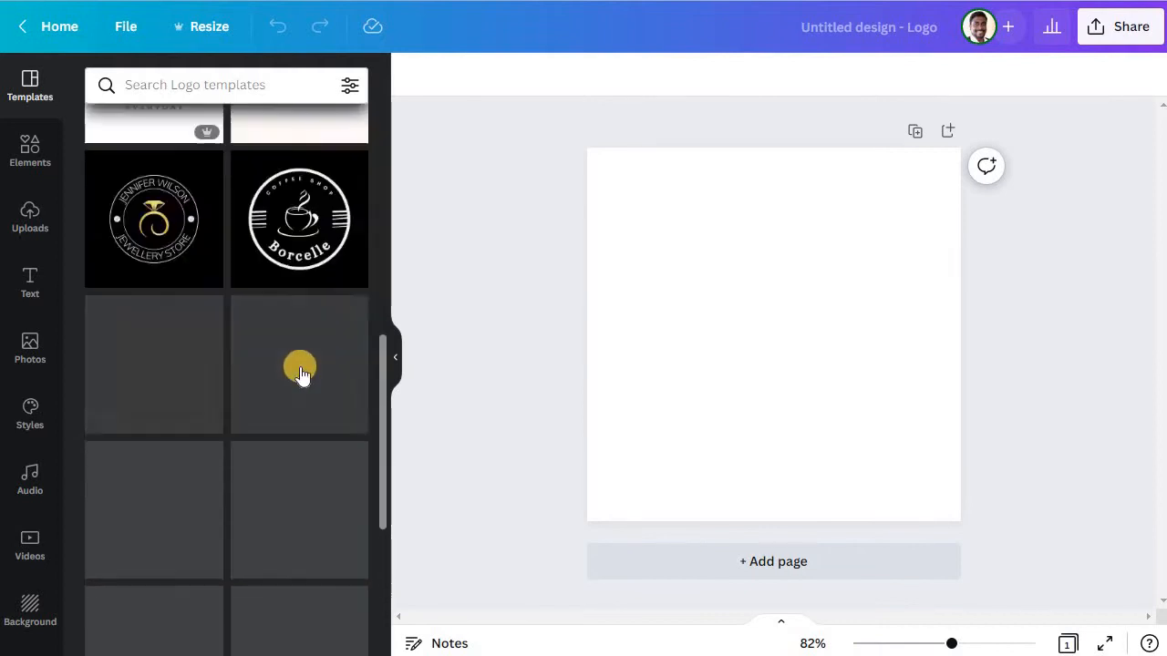
{"action": "left_click", "coordinate": [365, 135]}
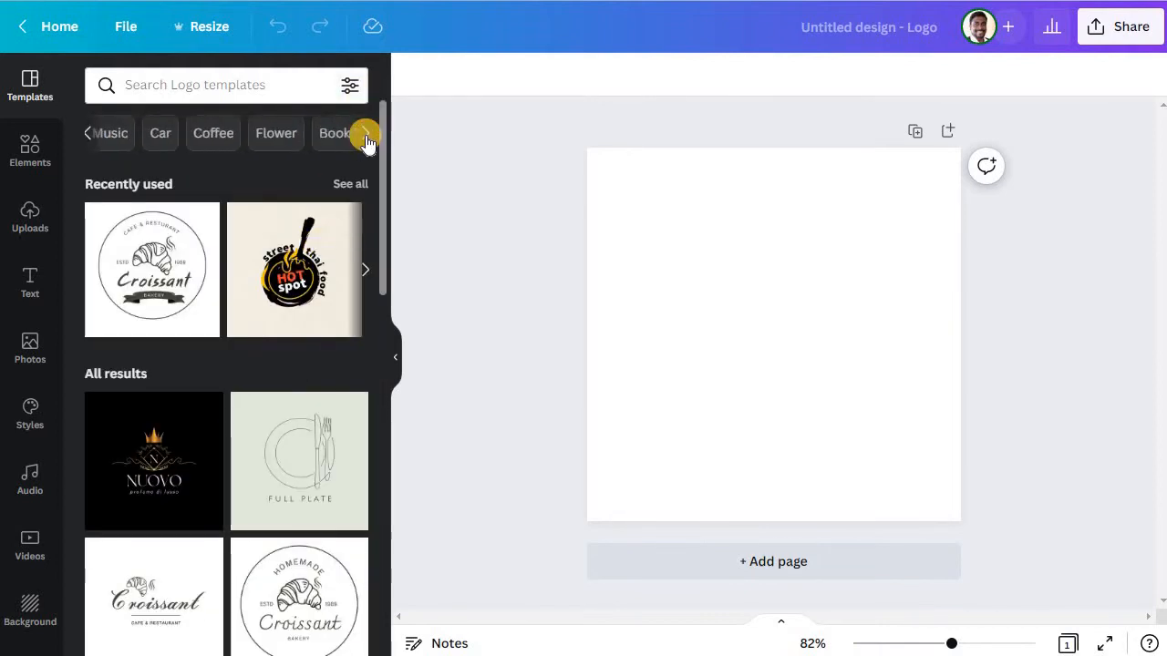
{"action": "left_click", "coordinate": [88, 136]}
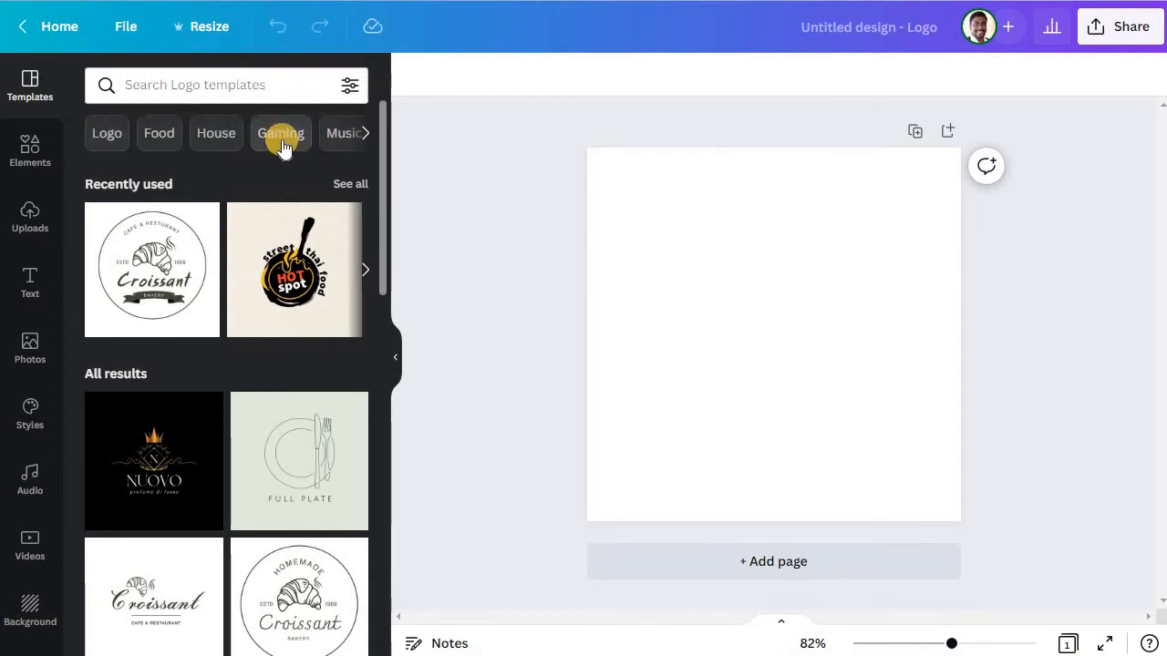
{"action": "left_click", "coordinate": [281, 138]}
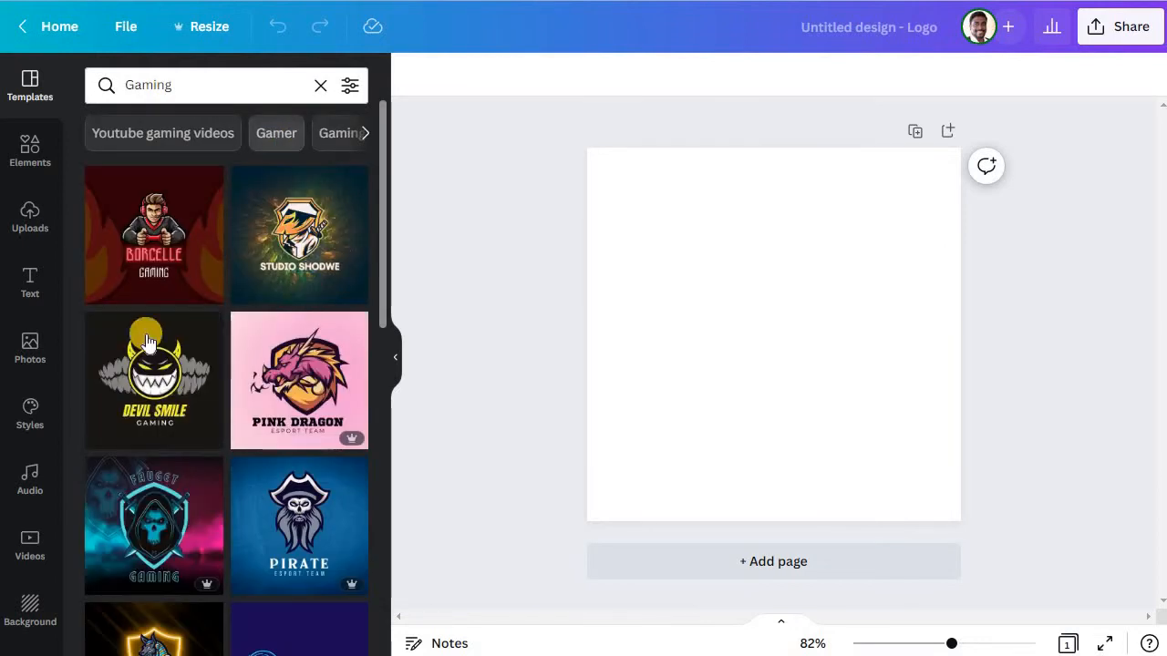
{"action": "scroll", "coordinate": [319, 374], "scroll_direction": "down", "scroll_amount": 6}
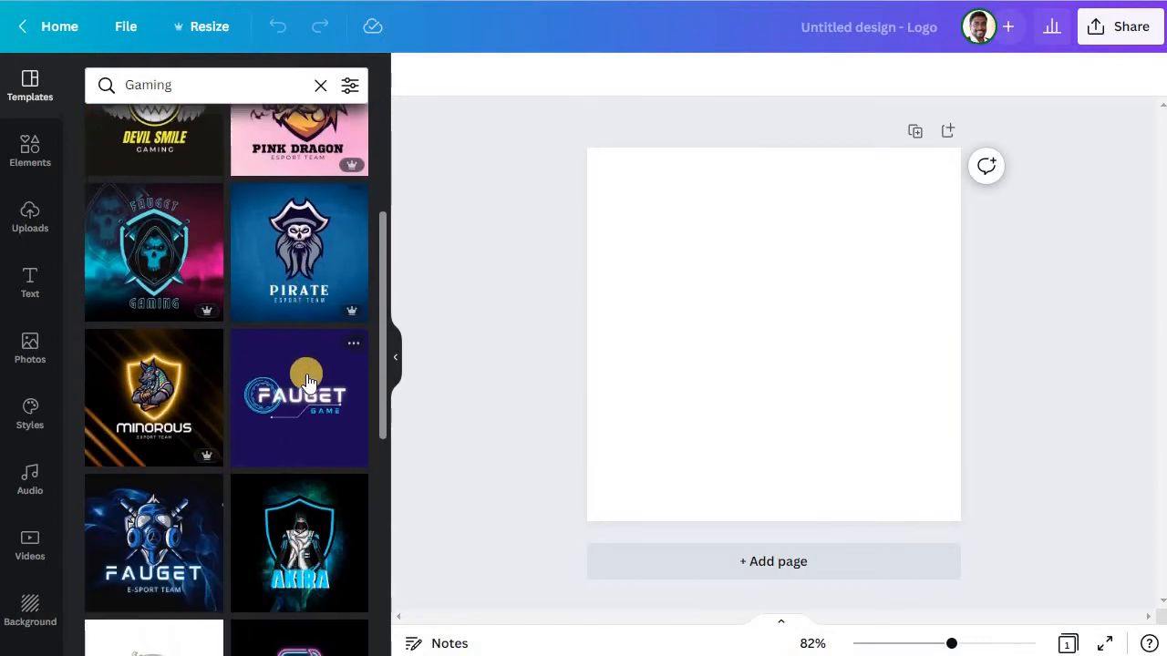
{"action": "scroll", "coordinate": [292, 404], "scroll_direction": "down", "scroll_amount": 2}
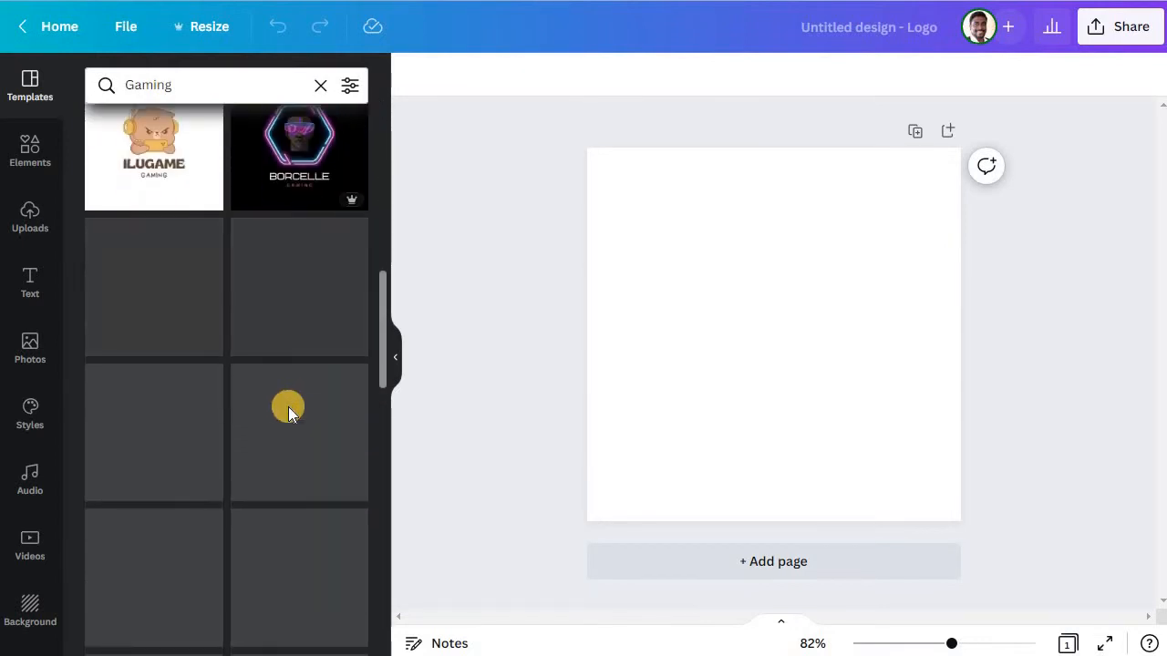
{"action": "scroll", "coordinate": [288, 408], "scroll_direction": "up", "scroll_amount": 3}
{"action": "scroll", "coordinate": [286, 407], "scroll_direction": "up", "scroll_amount": 5}
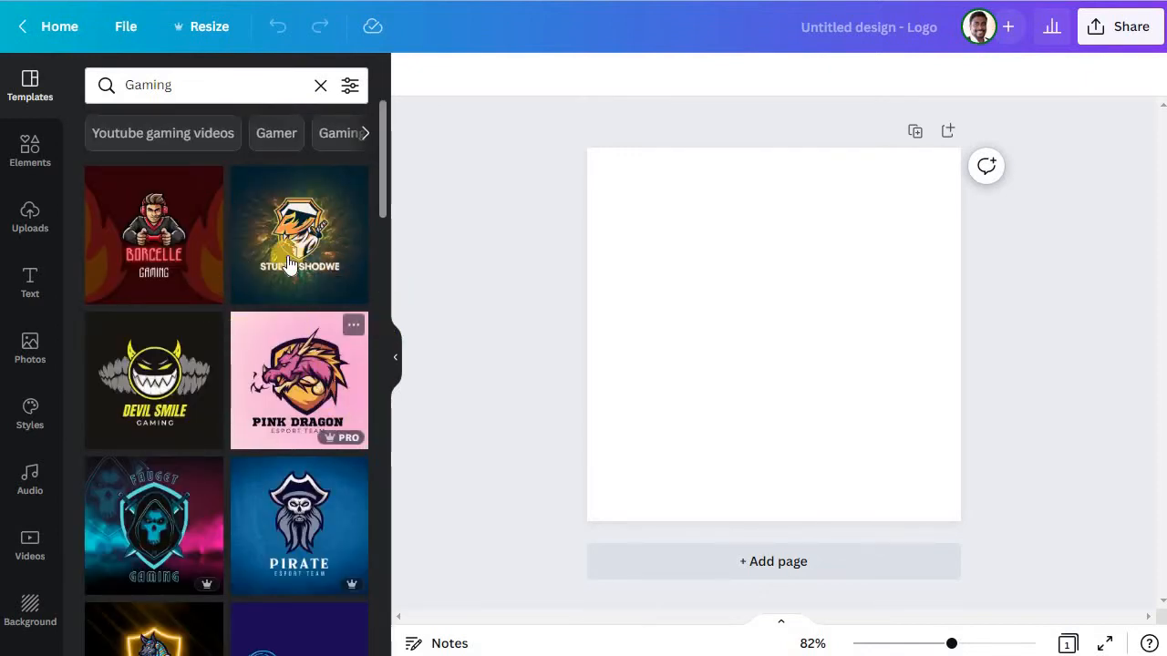
{"action": "left_click", "coordinate": [173, 233]}
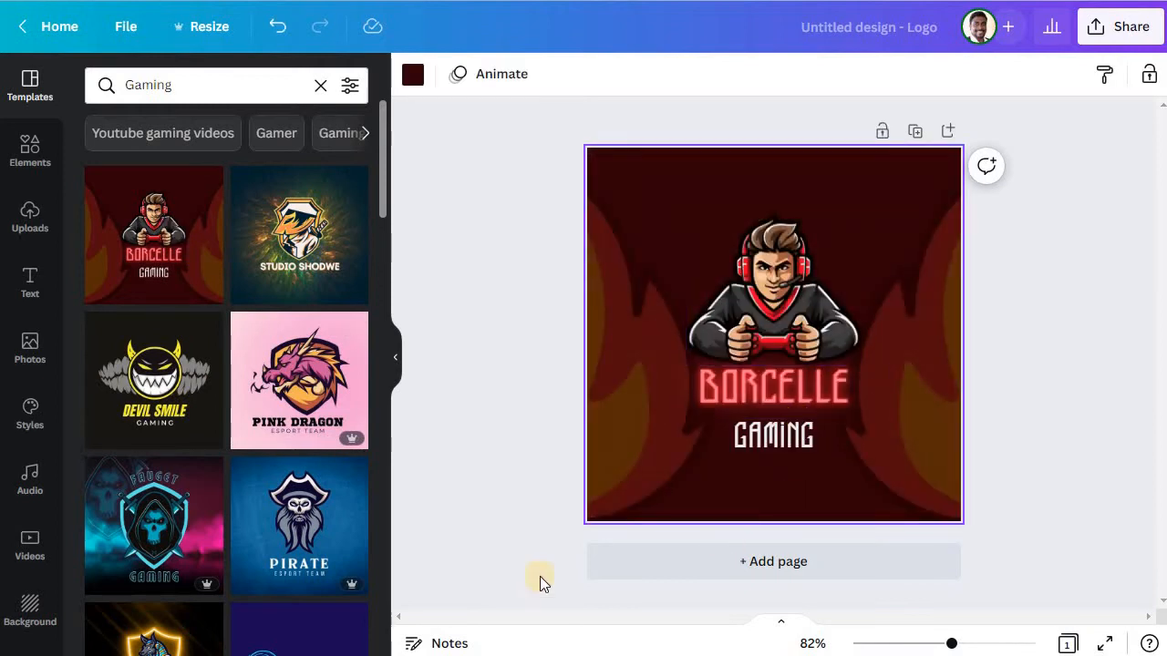
Step: Replace the logo's BORCELLE text with a first name in capital letters
{"action": "left_click", "coordinate": [743, 388]}
{"action": "double_click", "coordinate": [705, 386]}
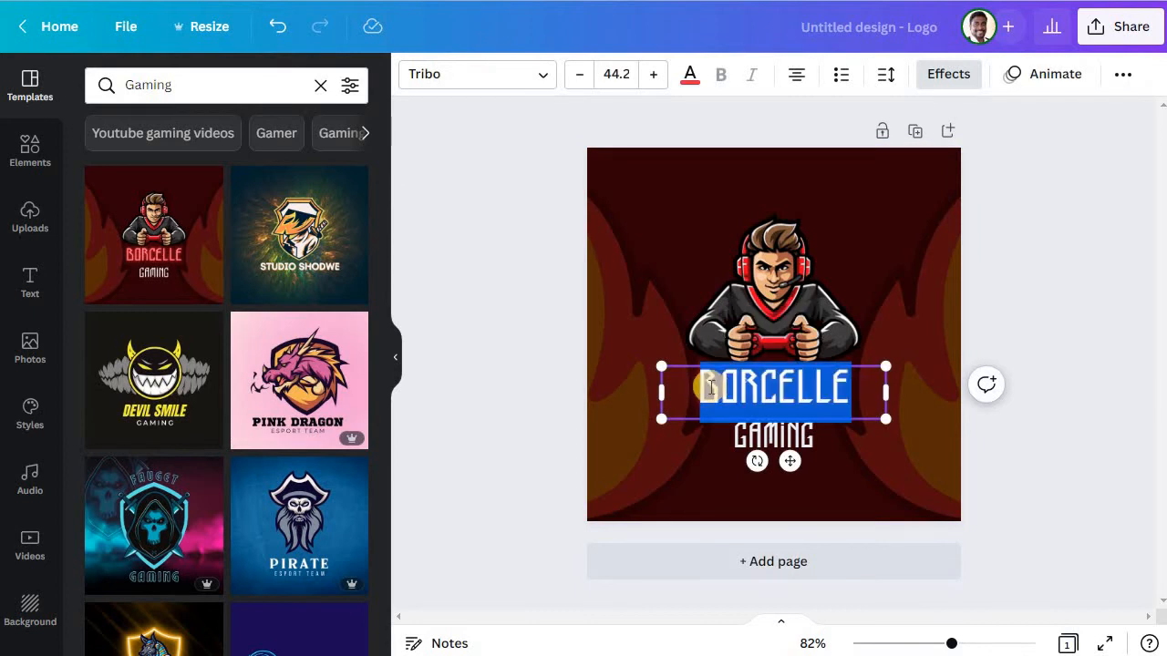
{"action": "type", "text": "STEVE"}
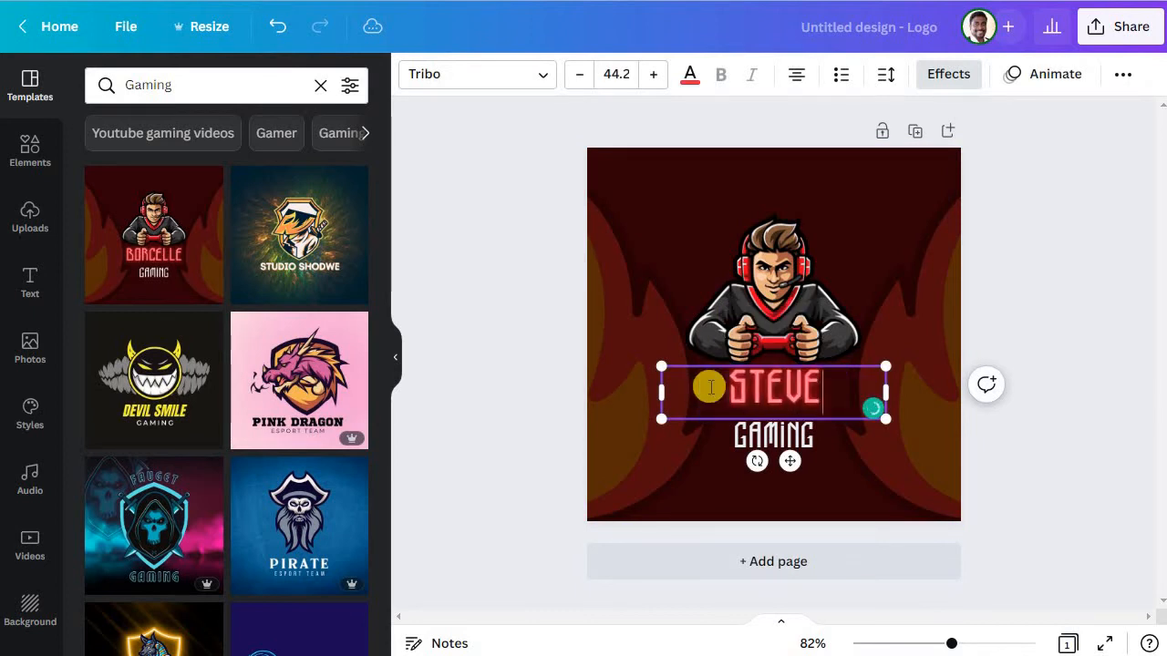
Step: Add ZONE as a second line beneath GAMING in the white text box
{"action": "left_click", "coordinate": [855, 430]}
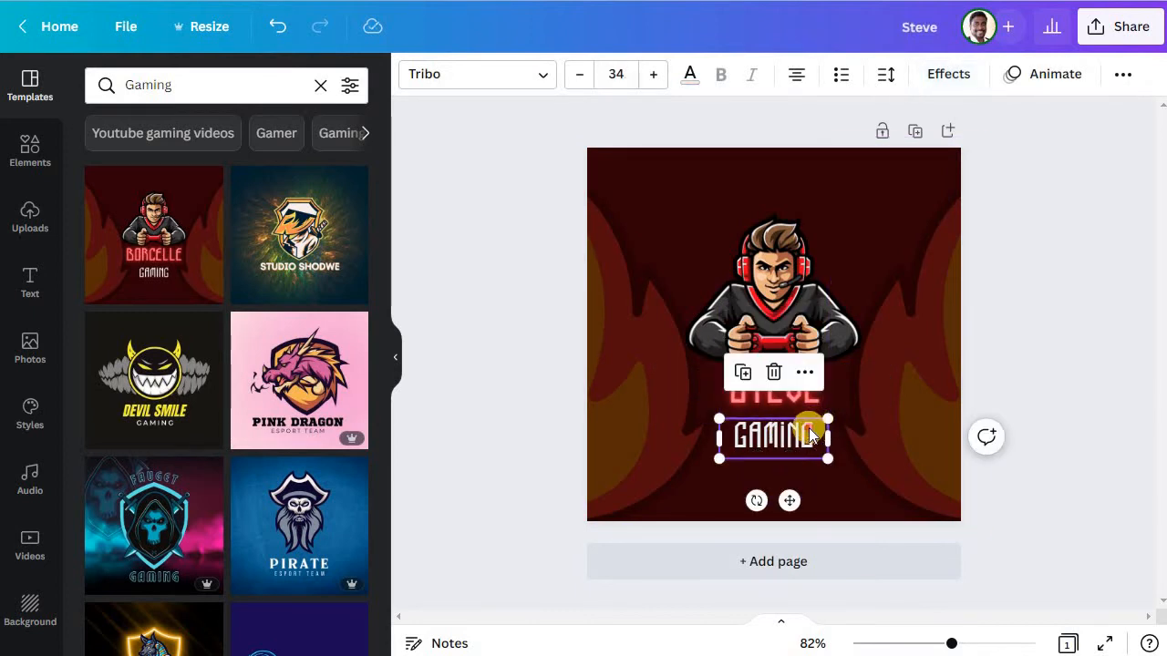
{"action": "double_click", "coordinate": [810, 432]}
{"action": "left_click", "coordinate": [806, 440]}
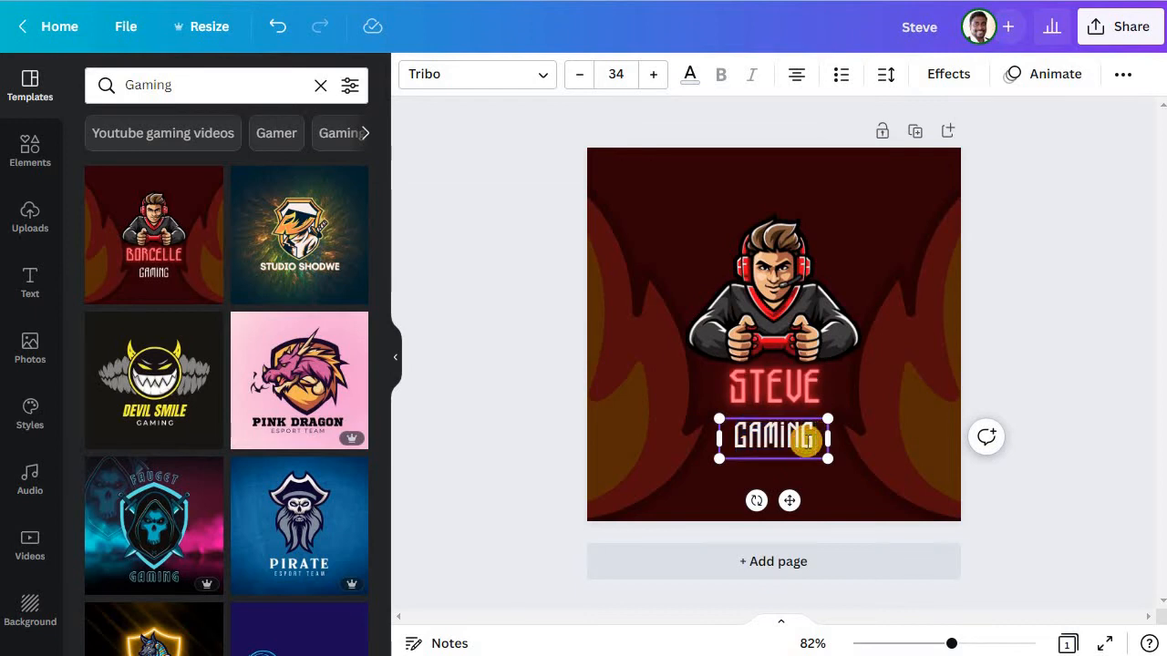
{"action": "key", "text": "Return"}
{"action": "type", "text": "ZONE"}
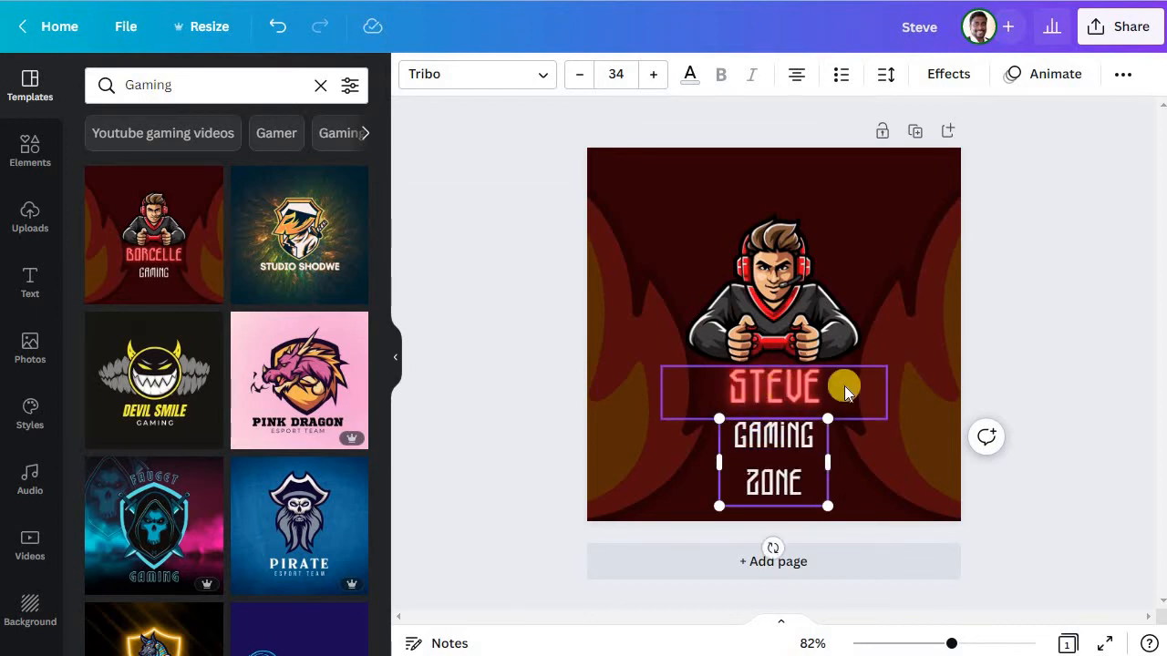
Step: Delete the illustration of the gamer holding a red controller from the logo
{"action": "left_click", "coordinate": [863, 353]}
{"action": "left_click", "coordinate": [771, 310]}
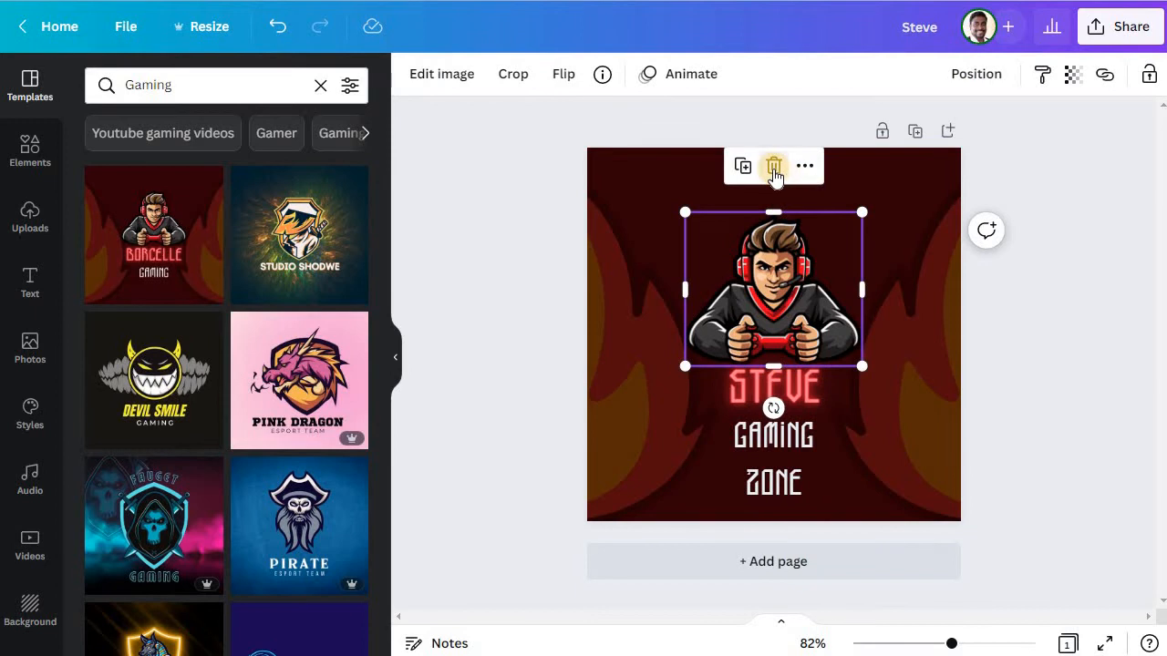
{"action": "left_click", "coordinate": [773, 168]}
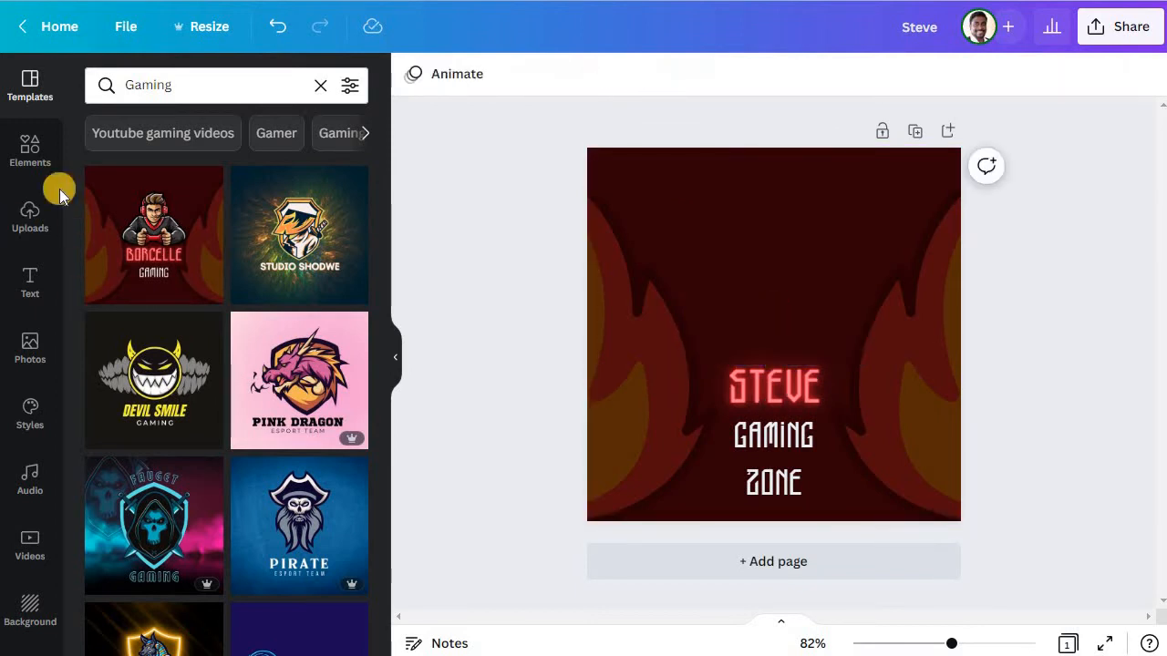
Step: Search the elements library for "gaming"
{"action": "left_click", "coordinate": [159, 80]}
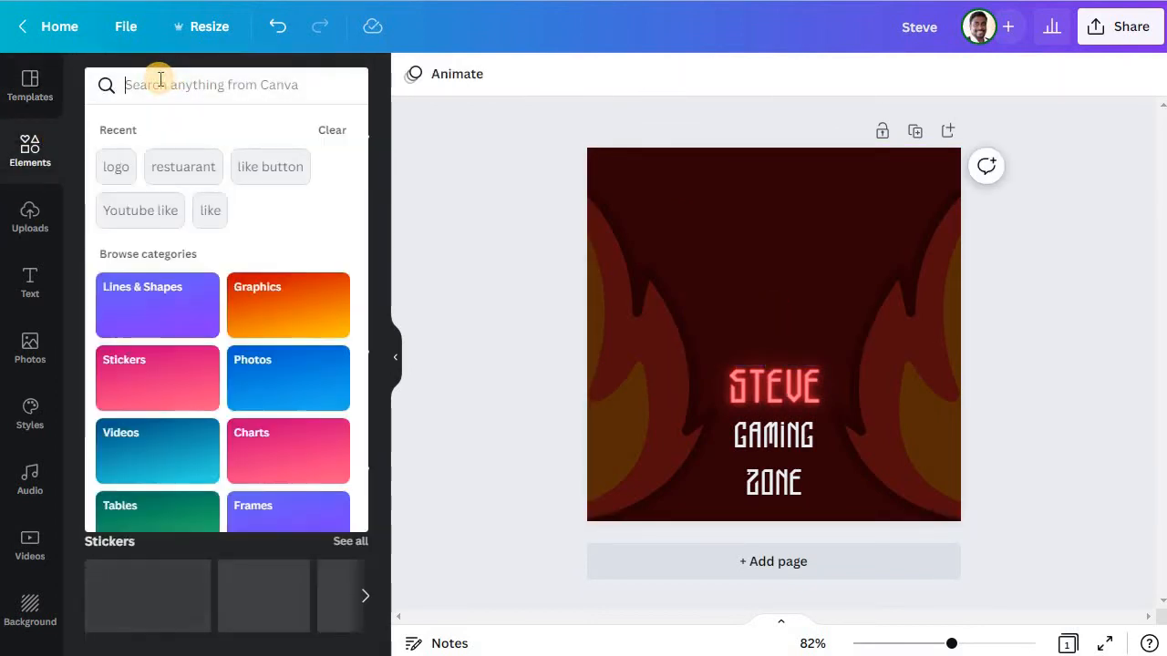
{"action": "type", "text": "ganing"}
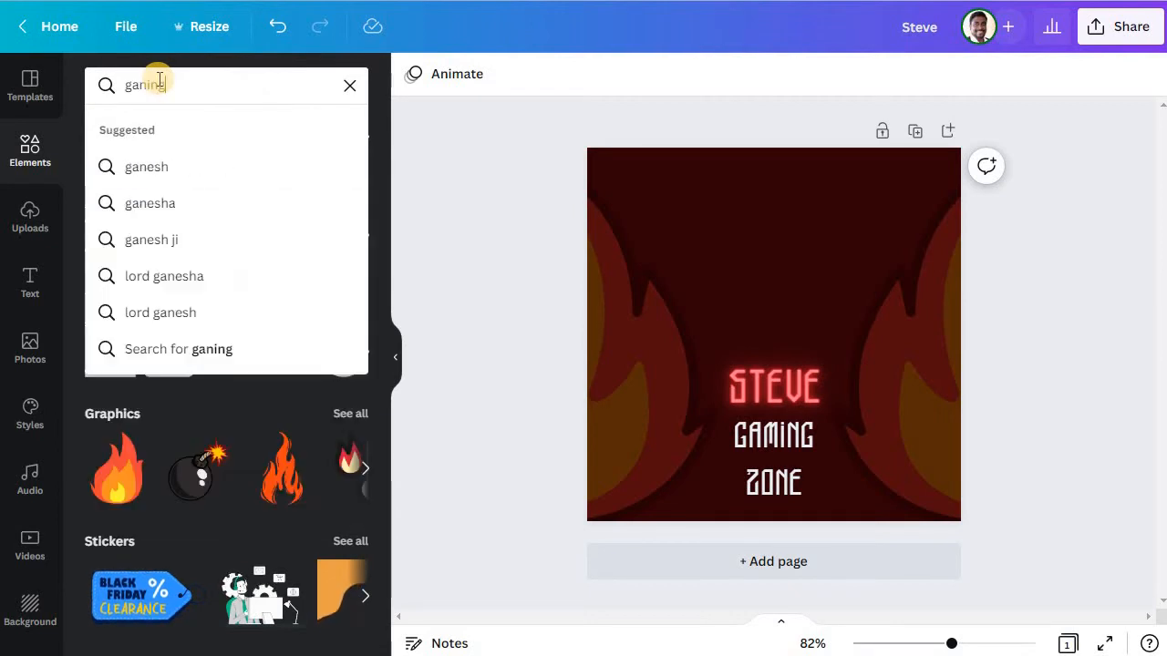
{"action": "key", "text": "Return"}
{"action": "left_click", "coordinate": [177, 77]}
{"action": "key", "text": "BackSpace"}
{"action": "key", "text": "BackSpace"}
{"action": "key", "text": "BackSpace"}
{"action": "key", "text": "BackSpace"}
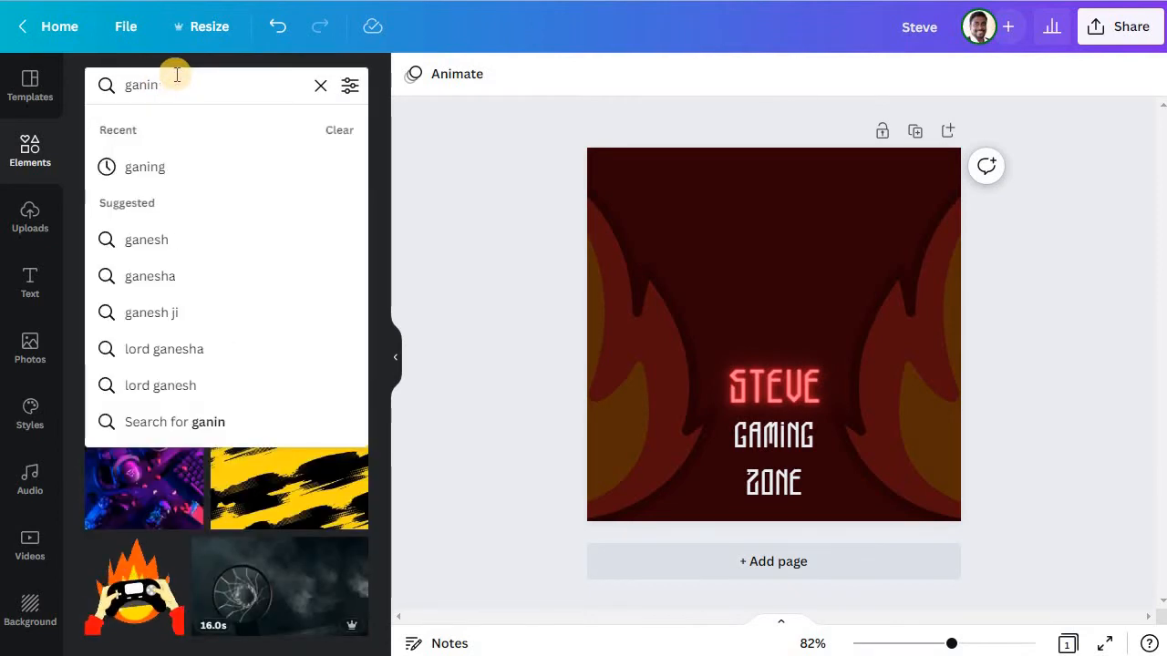
{"action": "type", "text": "ming"}
{"action": "key", "text": "Return"}
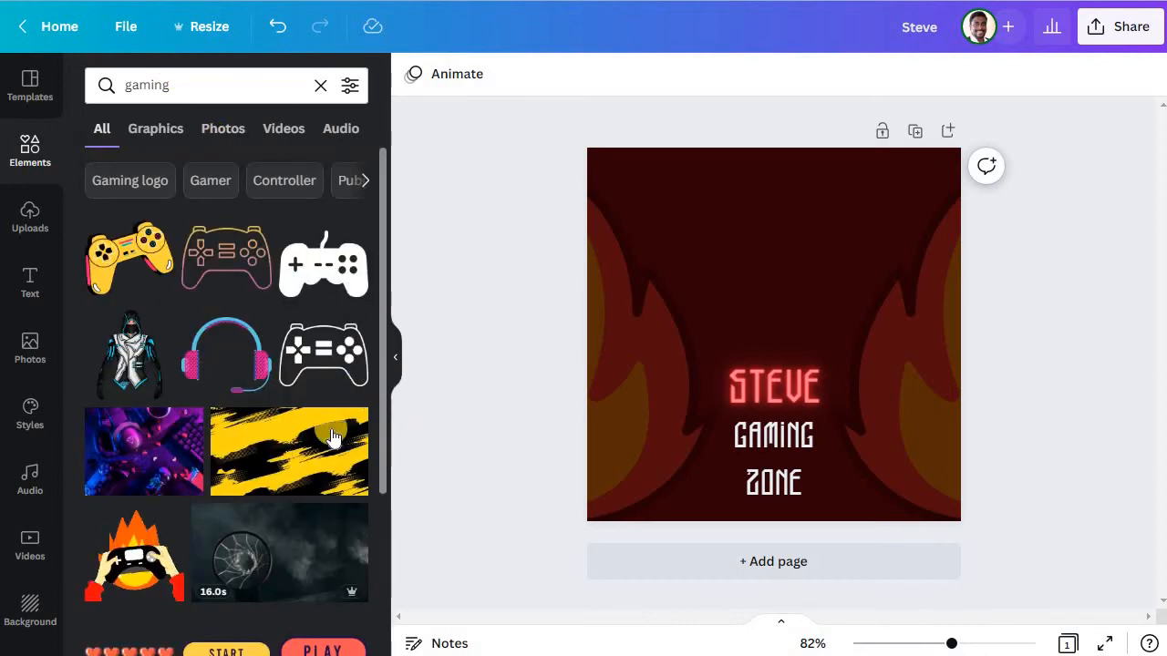
Step: Add the graphic of the gamer in a blue hoodie to the logo and shrink it to about half its size
{"action": "scroll", "coordinate": [300, 468], "scroll_direction": "down", "scroll_amount": 6}
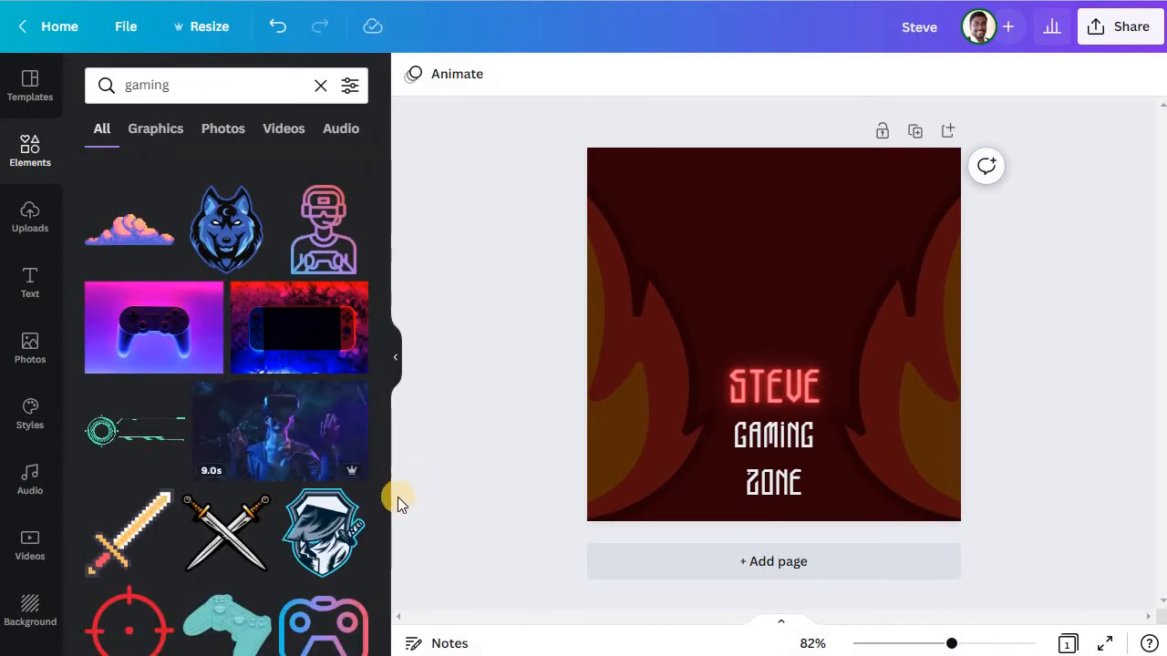
{"action": "scroll", "coordinate": [295, 487], "scroll_direction": "down", "scroll_amount": 3}
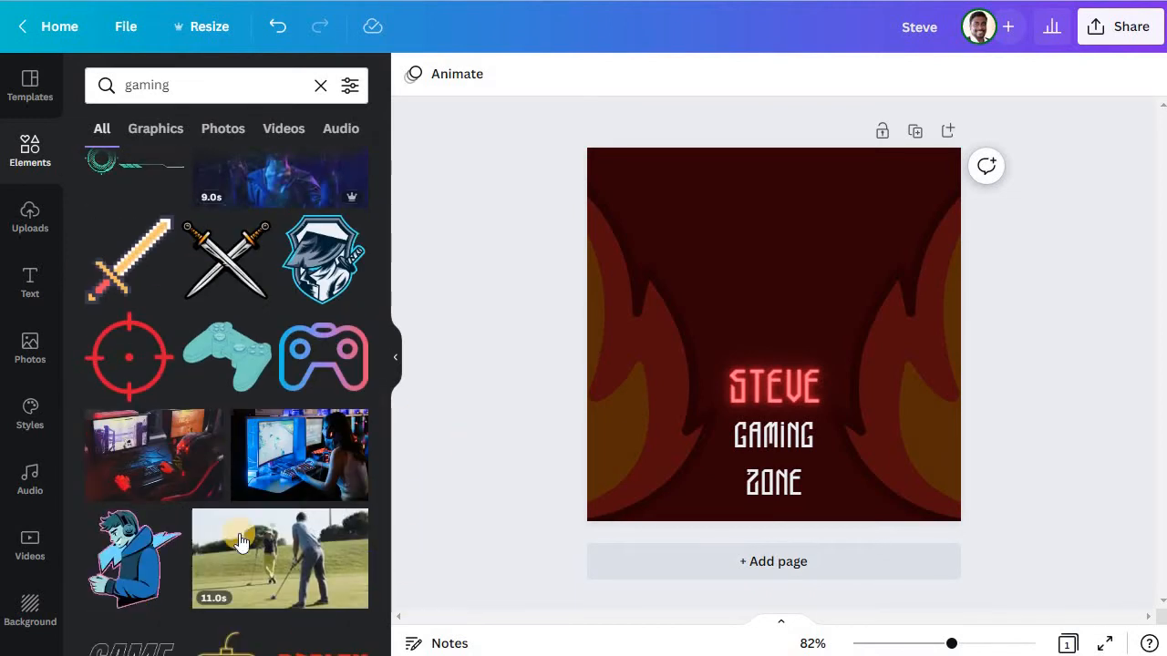
{"action": "scroll", "coordinate": [241, 543], "scroll_direction": "down", "scroll_amount": 1}
{"action": "left_click", "coordinate": [274, 467]}
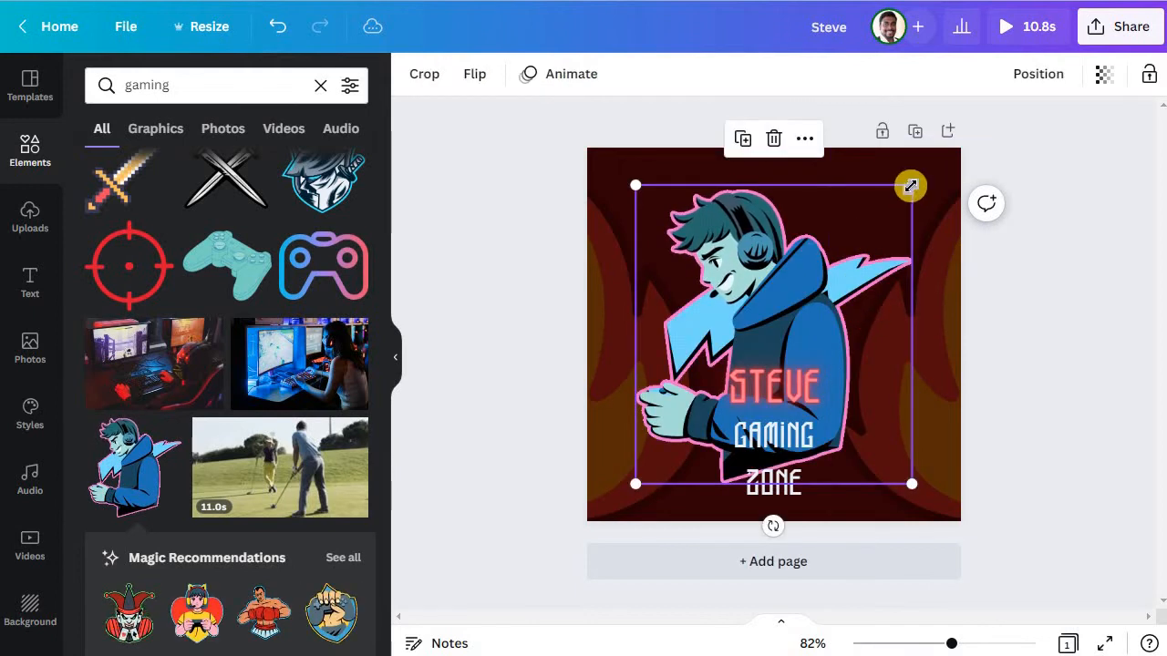
{"action": "left_click_drag", "start_coordinate": [910, 186], "coordinate": [780, 328]}
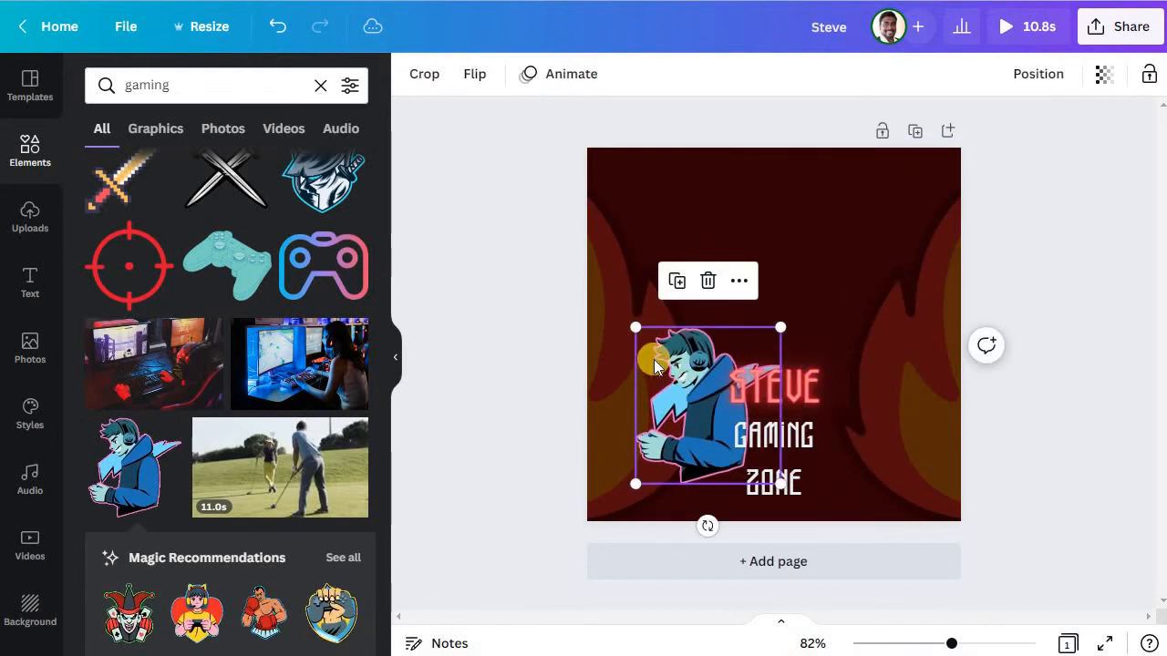
Step: Move the gamer graphic up and centre it above the red neon name text
{"action": "left_click_drag", "start_coordinate": [654, 365], "coordinate": [724, 230]}
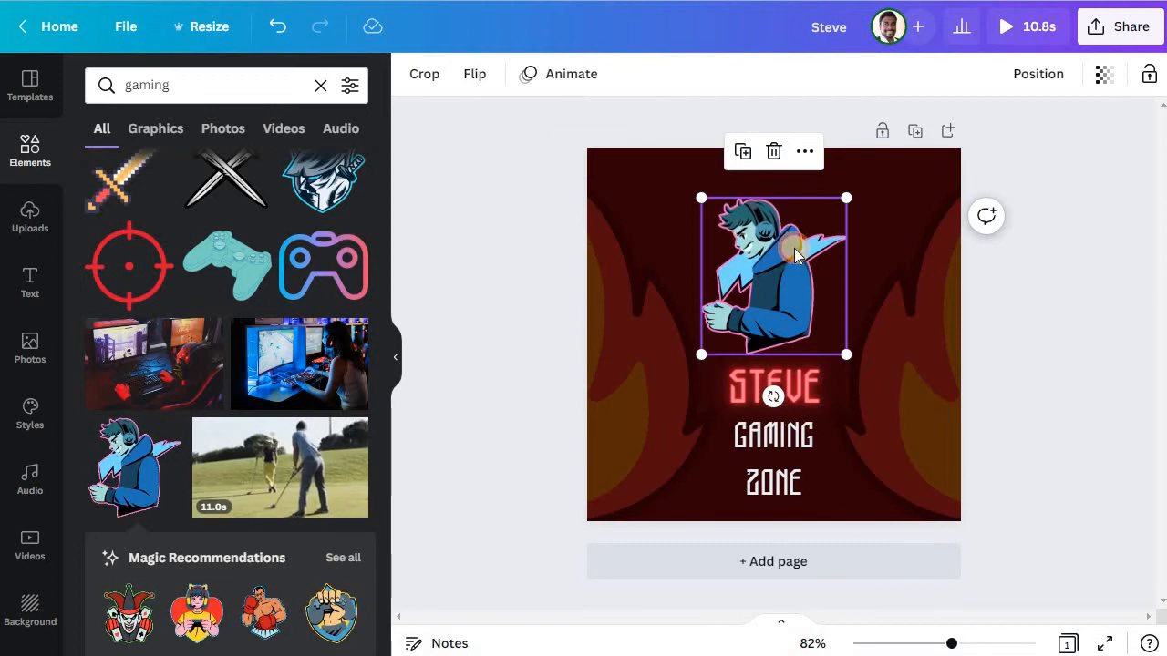
{"action": "left_click_drag", "start_coordinate": [793, 243], "coordinate": [793, 241]}
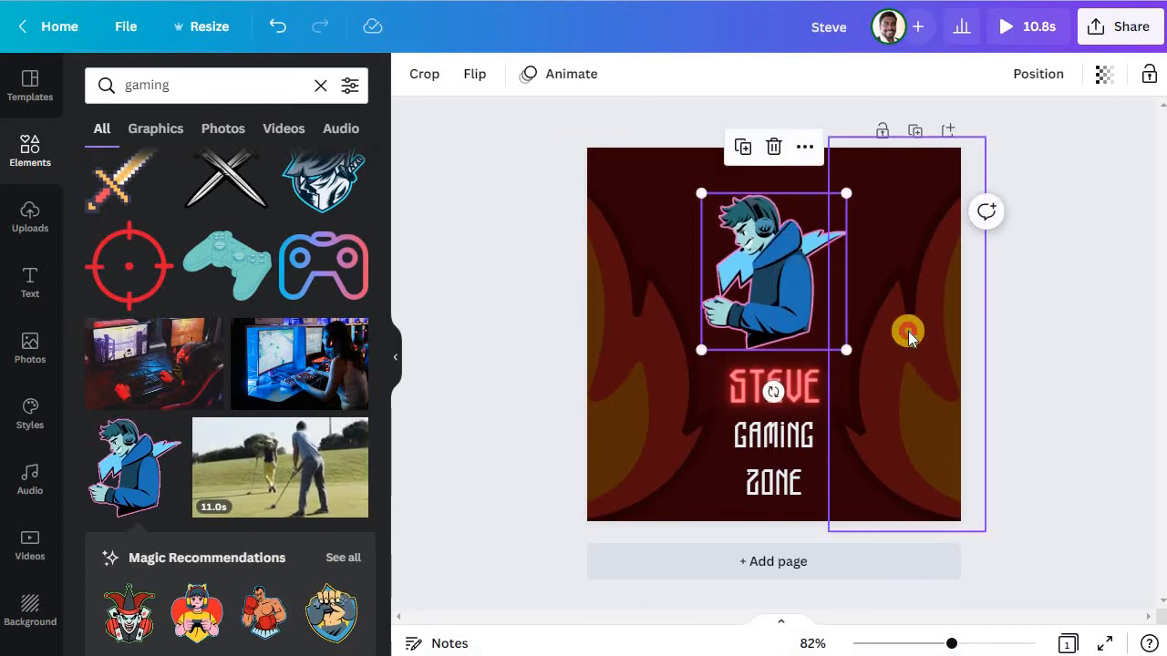
{"action": "left_click", "coordinate": [906, 332]}
Step: Recolour the red part of the flame on the logo's left side to blue from the default colours
{"action": "left_click", "coordinate": [701, 408]}
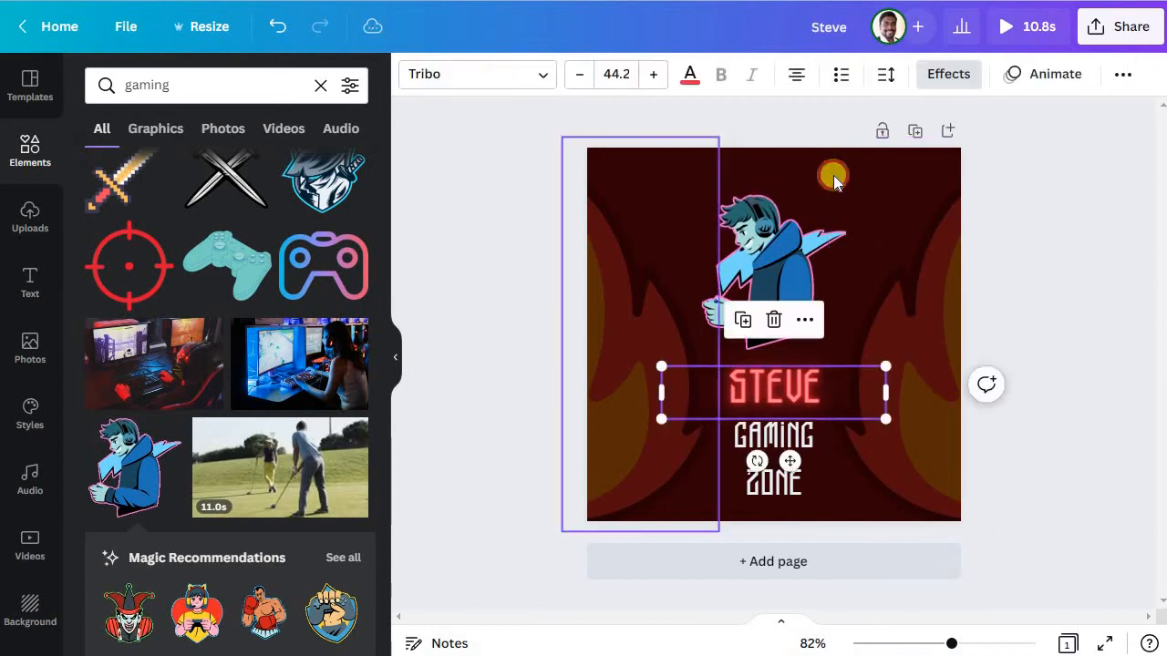
{"action": "left_click", "coordinate": [629, 256]}
{"action": "left_click", "coordinate": [442, 77]}
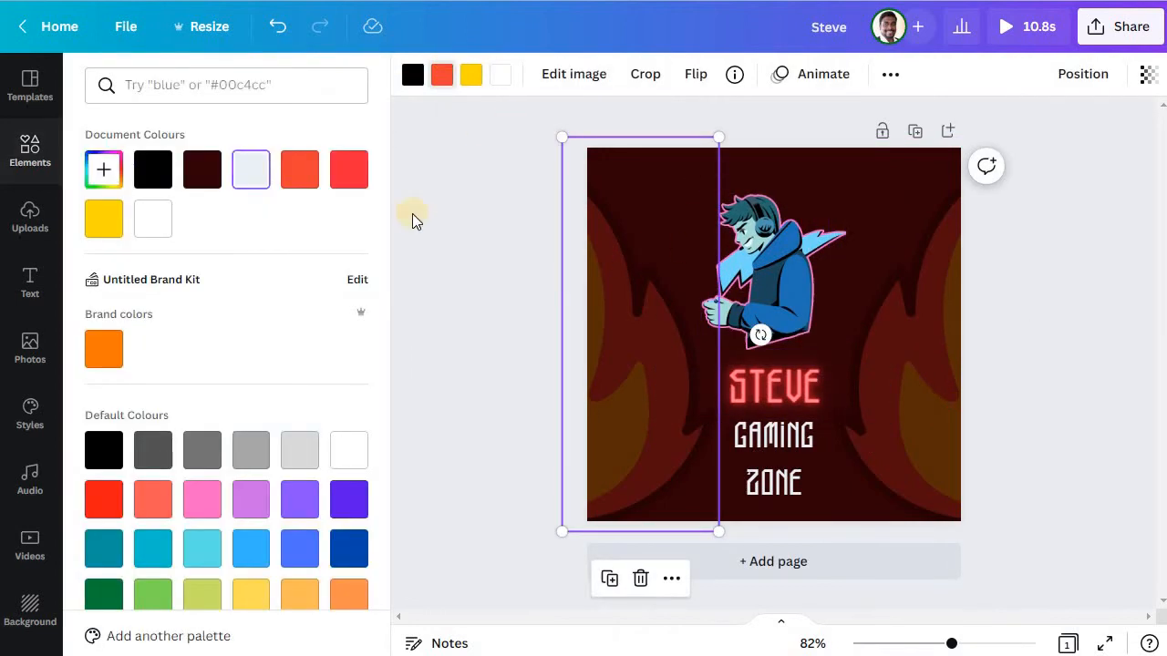
{"action": "left_click", "coordinate": [304, 550]}
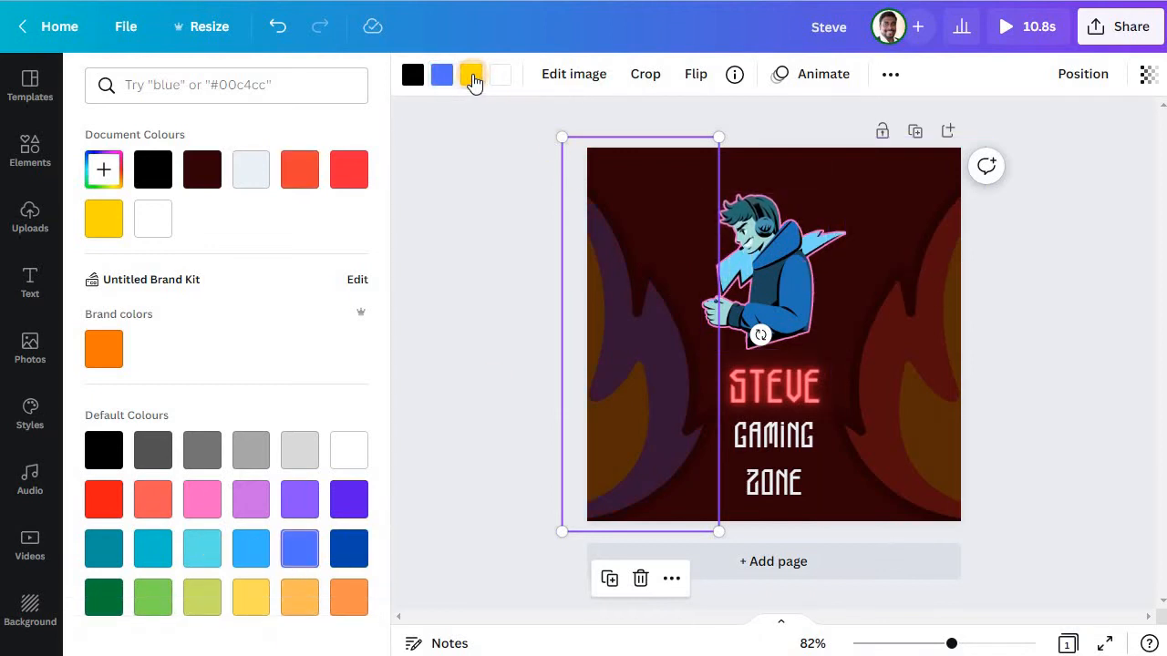
{"action": "left_click", "coordinate": [472, 74]}
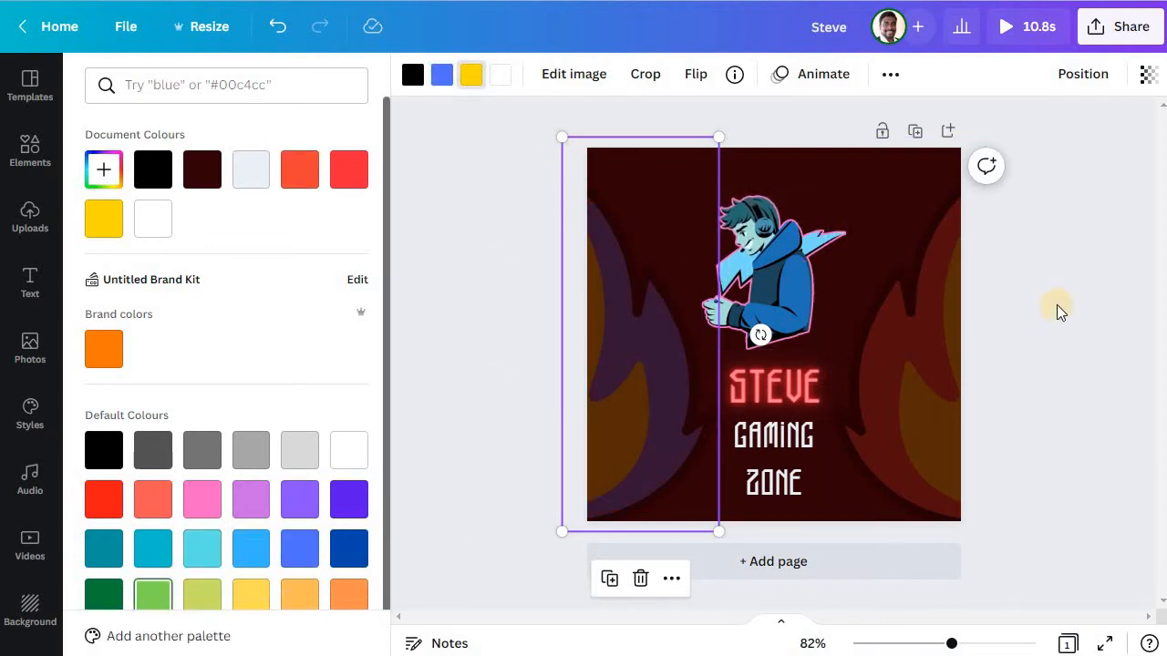
{"action": "left_click", "coordinate": [1050, 331]}
{"action": "left_click", "coordinate": [821, 386]}
{"action": "left_click", "coordinate": [982, 254]}
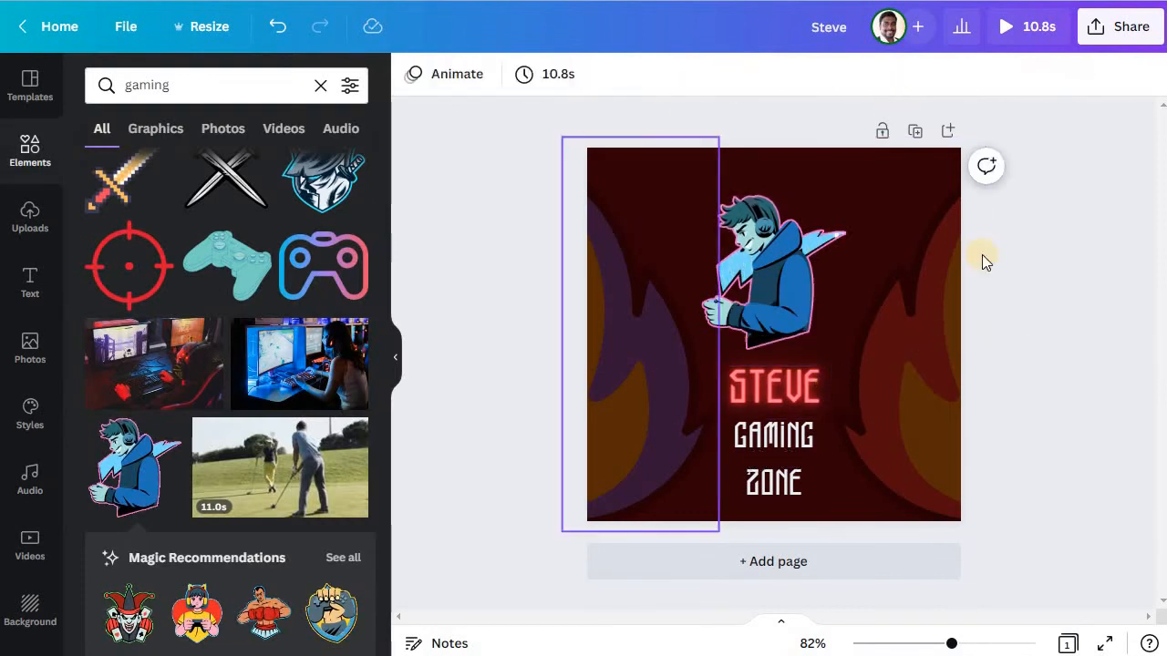
Step: Clear the Gaming template search and browse the logo templates in the Food category
{"action": "left_click", "coordinate": [30, 85]}
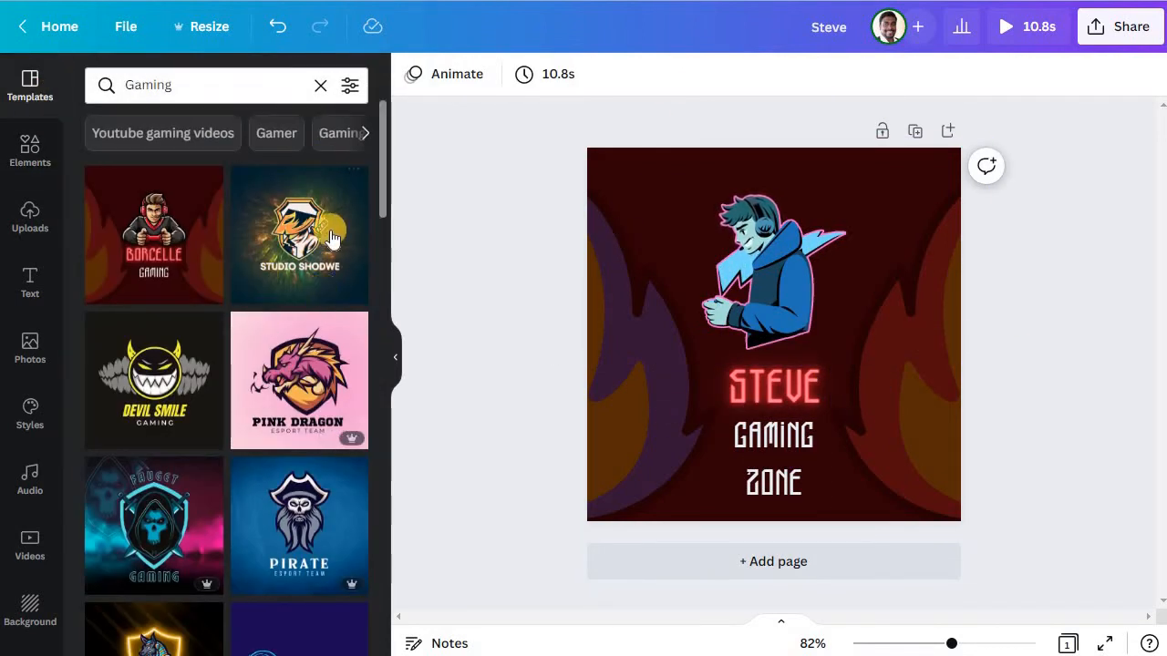
{"action": "mouse_move", "coordinate": [205, 589]}
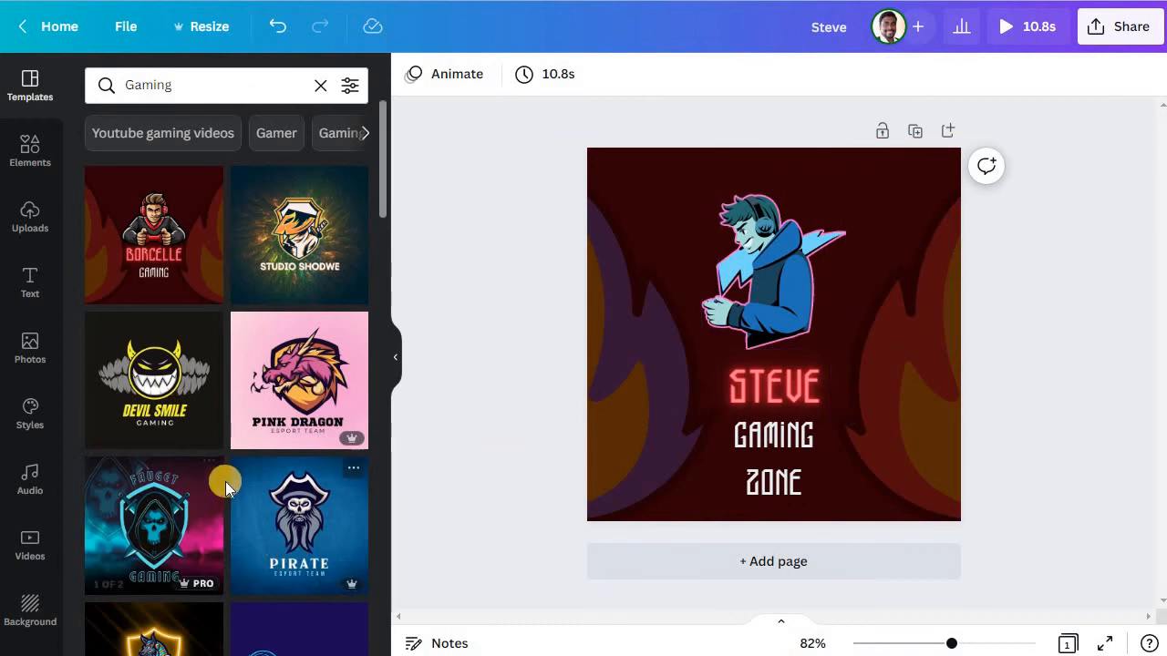
{"action": "left_click", "coordinate": [321, 85]}
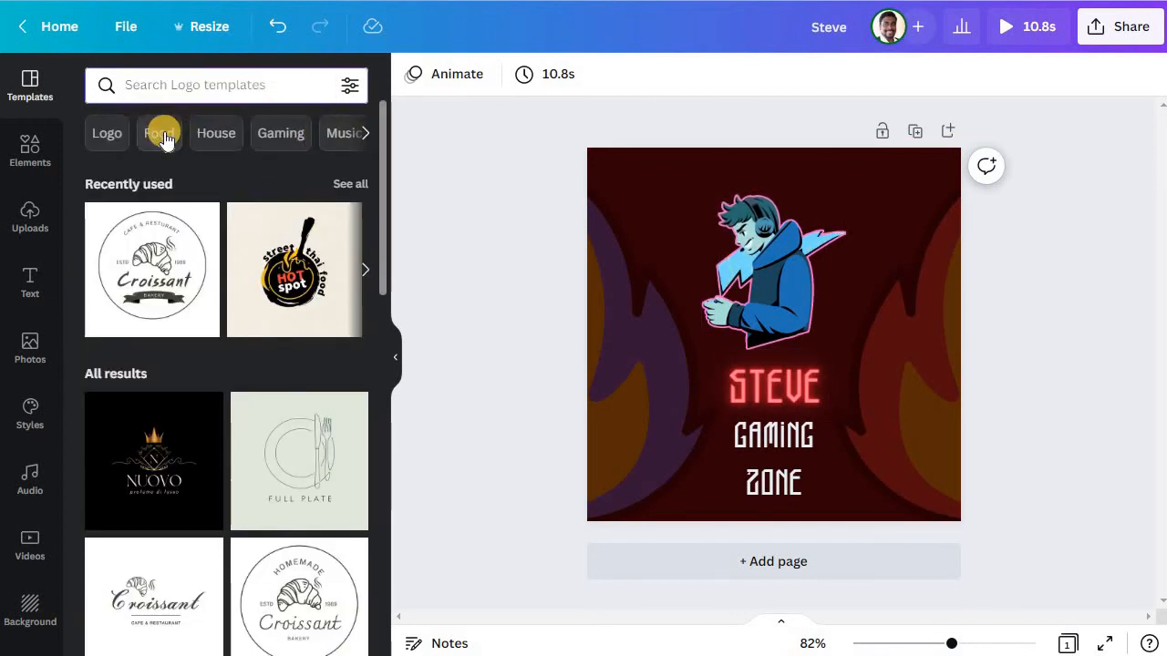
{"action": "left_click", "coordinate": [162, 135]}
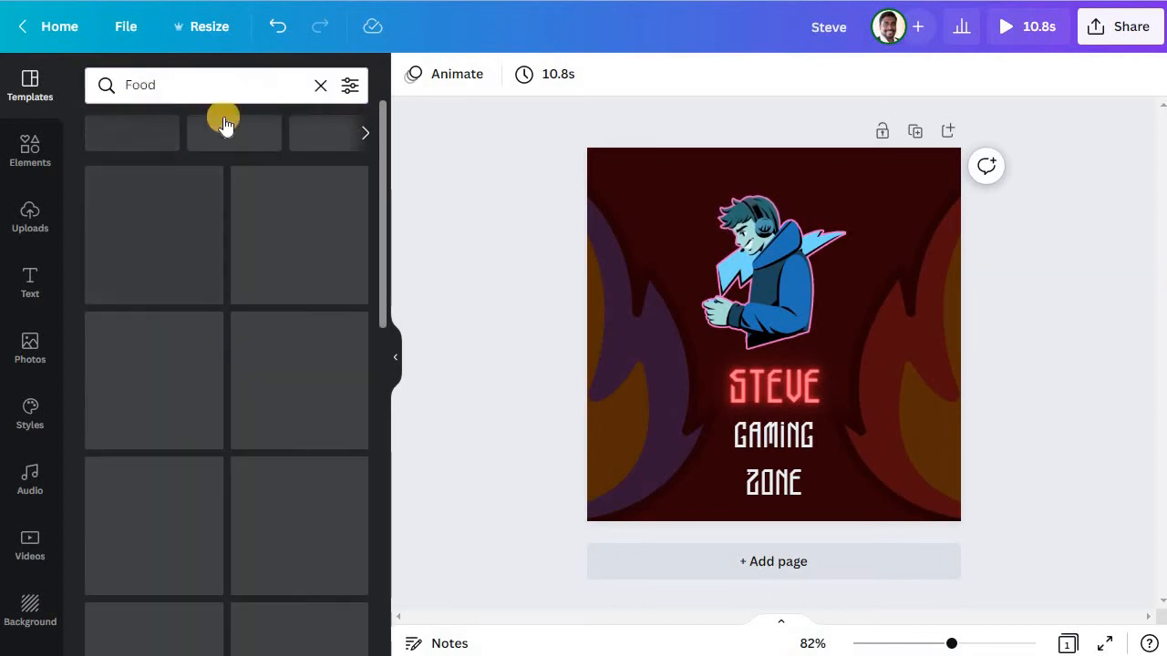
{"action": "scroll", "coordinate": [303, 399], "scroll_direction": "down", "scroll_amount": 10}
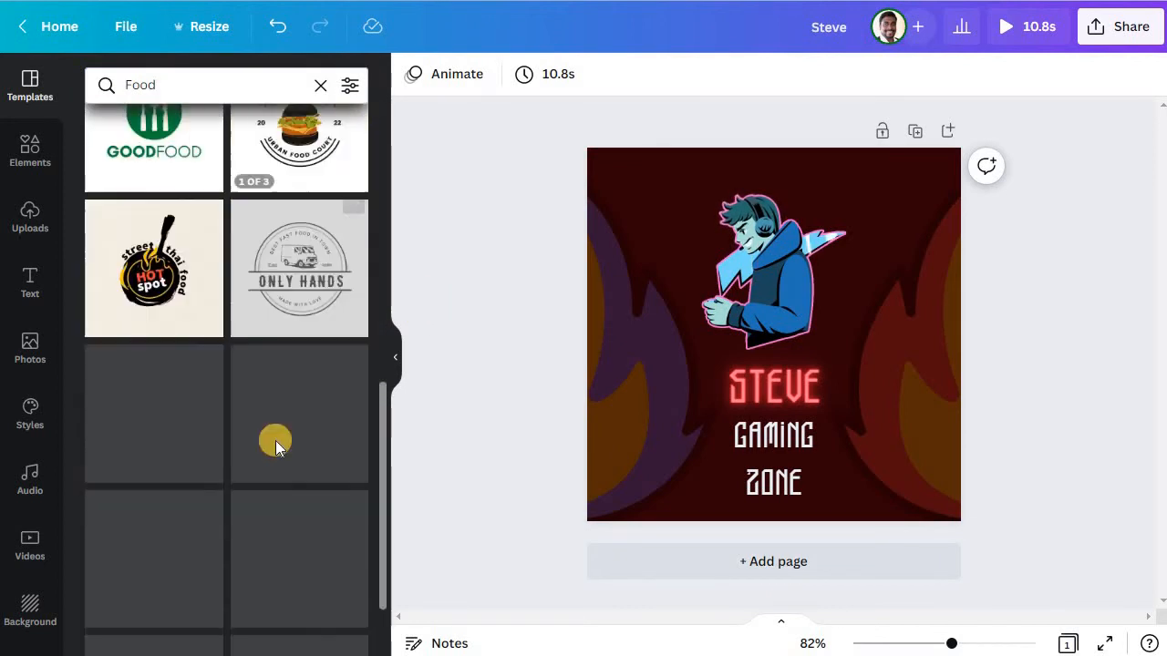
Step: Try the Hot Spot street thai food template and replace it with the Delicious template showing a female chef
{"action": "left_click", "coordinate": [161, 258]}
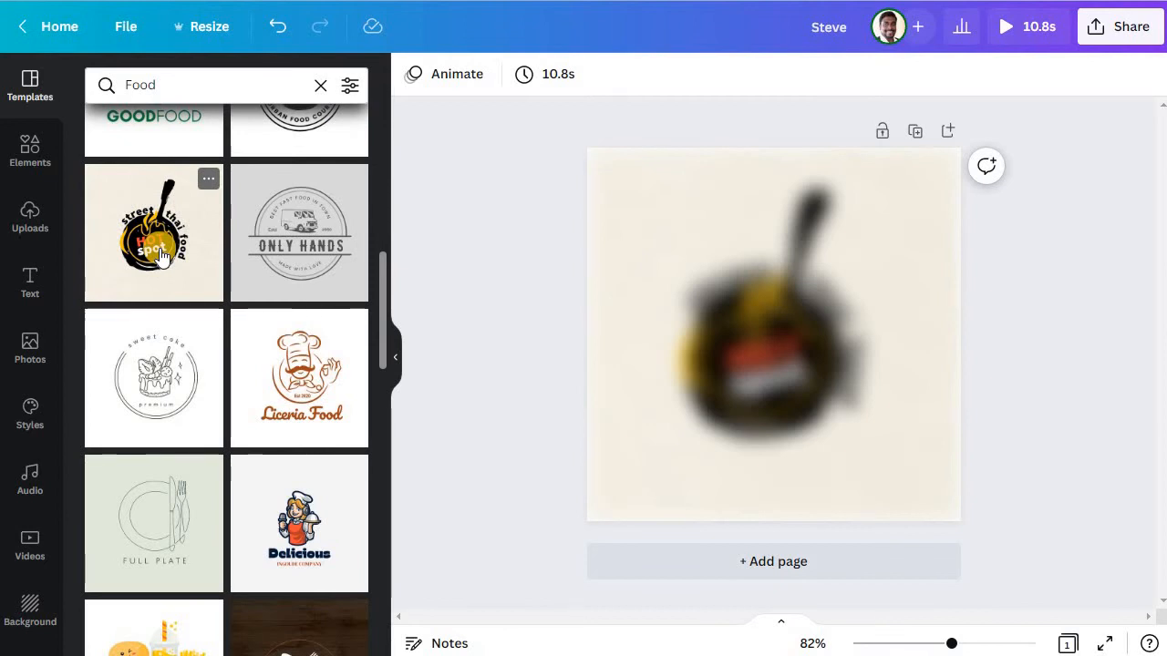
{"action": "left_click", "coordinate": [581, 199]}
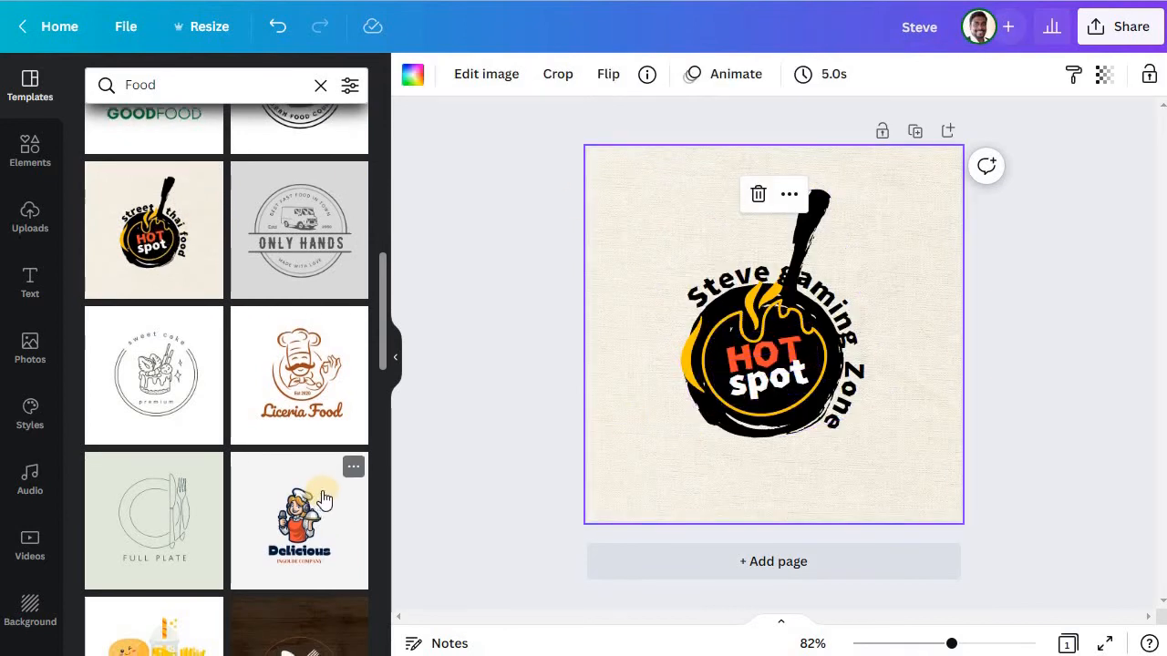
{"action": "scroll", "coordinate": [299, 511], "scroll_direction": "down", "scroll_amount": 2}
{"action": "left_click", "coordinate": [299, 345]}
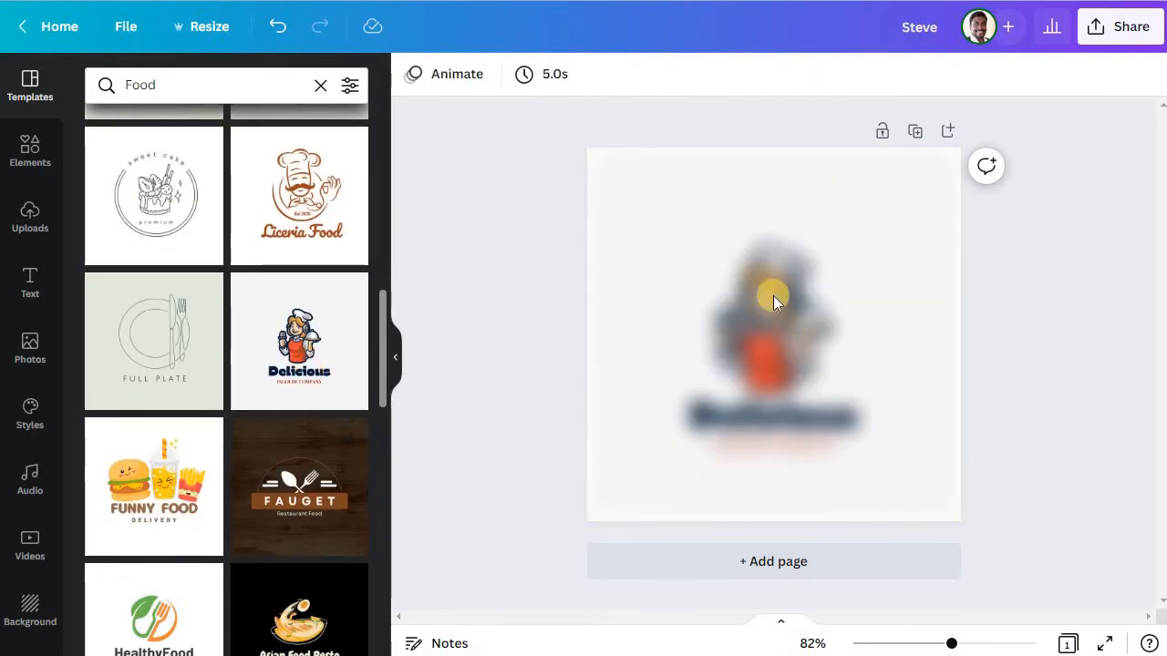
Step: Replace the large dark blue name beneath the chef with the new first name for the food brand
{"action": "left_click", "coordinate": [763, 420]}
{"action": "left_click", "coordinate": [782, 421]}
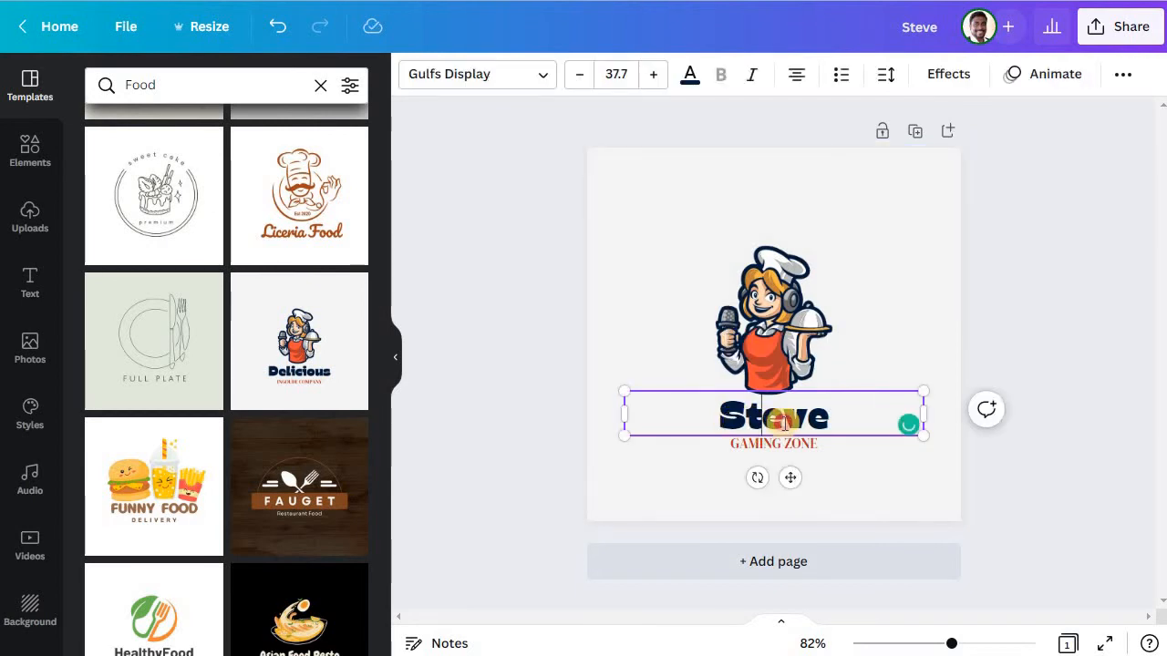
{"action": "double_click", "coordinate": [784, 422]}
{"action": "key", "text": "BackSpace"}
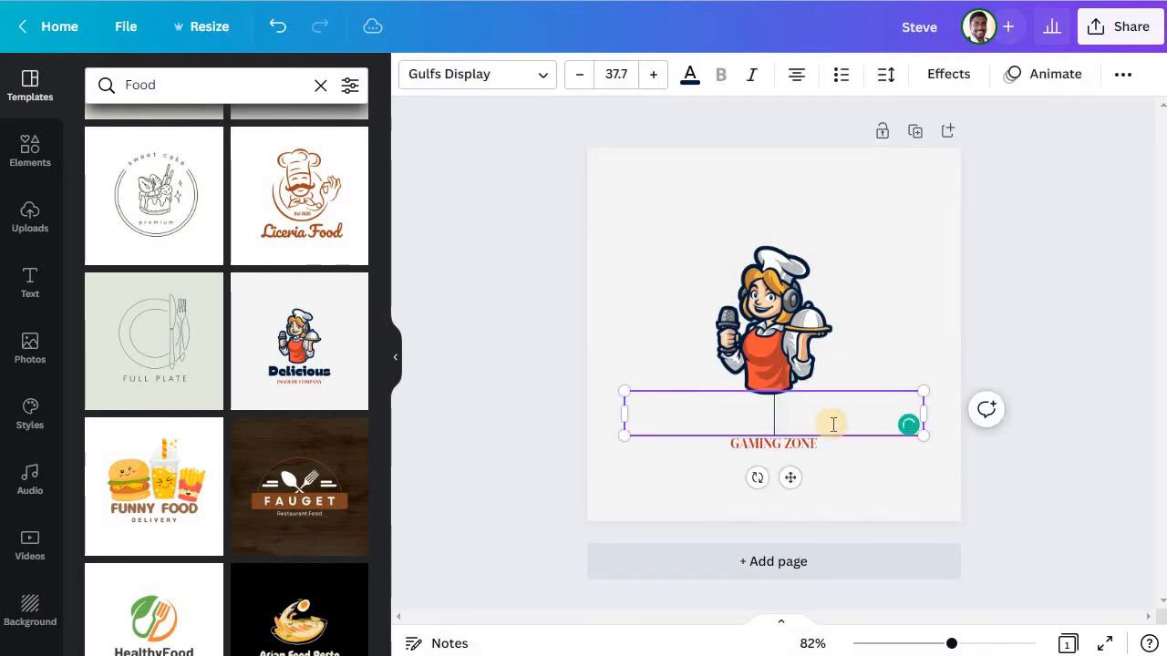
{"action": "type", "text": "Lara"}
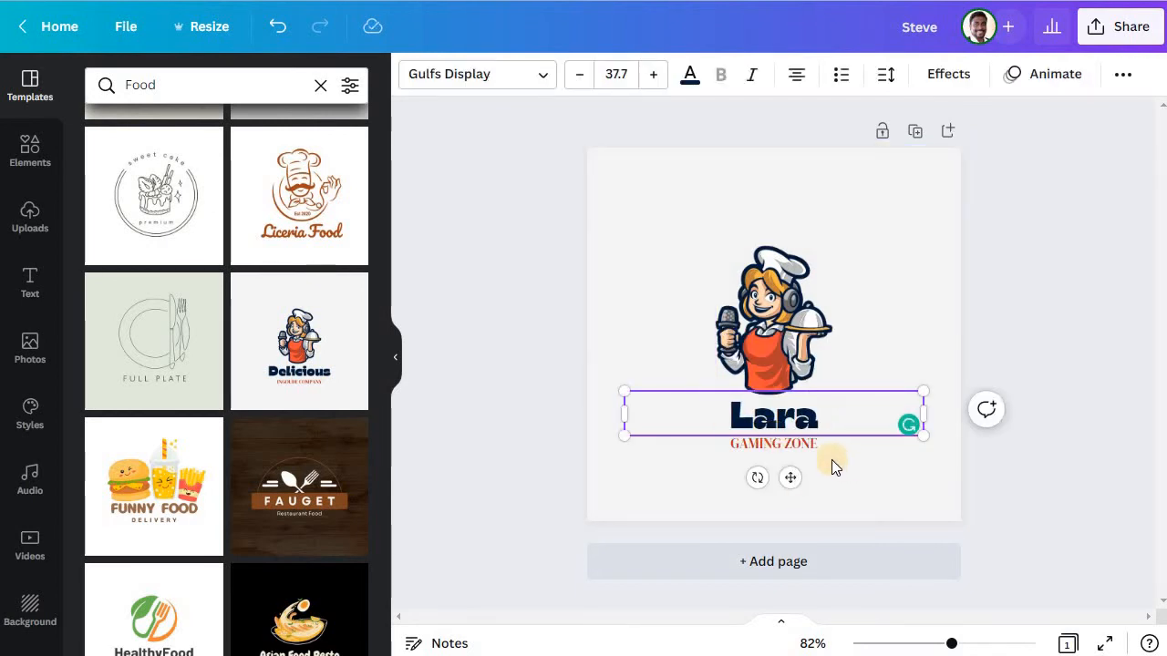
Step: Replace the red GAMING ZONE subtitle with FOOD SERVICE
{"action": "left_click", "coordinate": [806, 446]}
{"action": "left_click_drag", "start_coordinate": [818, 444], "coordinate": [716, 444]}
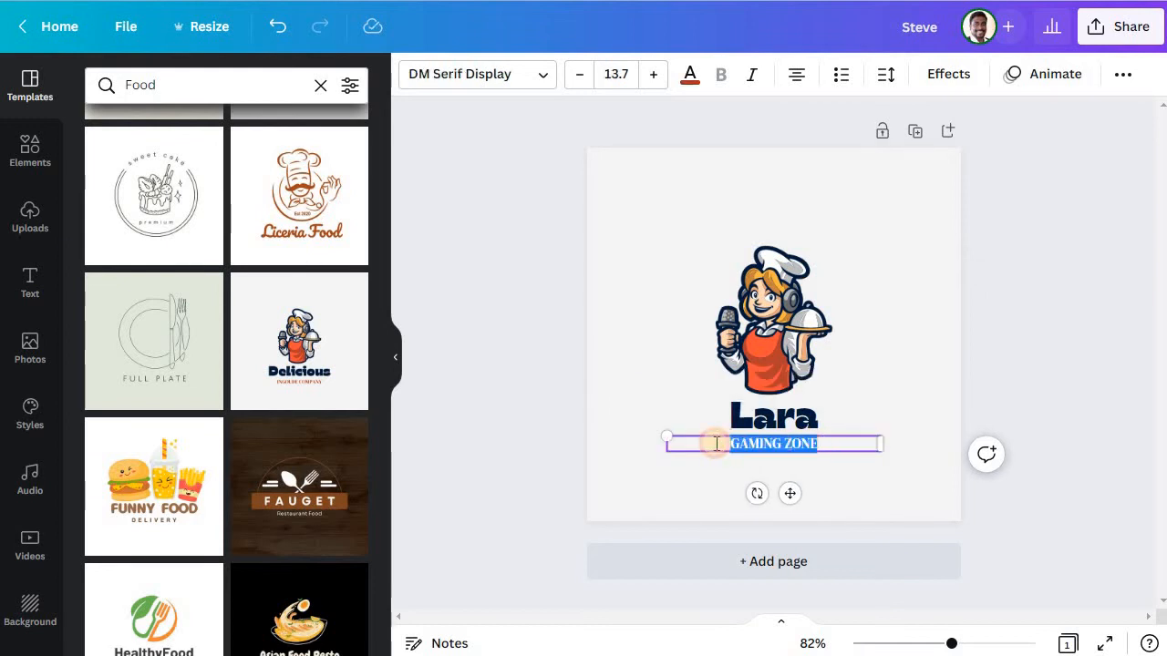
{"action": "key", "text": "BackSpace"}
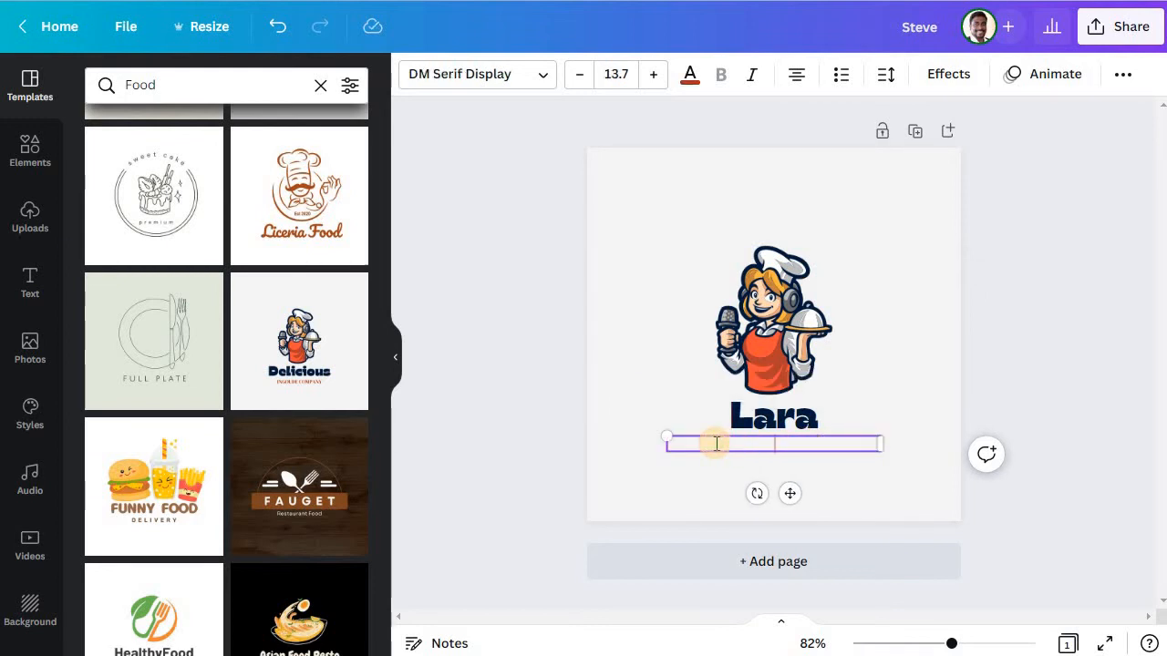
{"action": "type", "text": "Fl"}
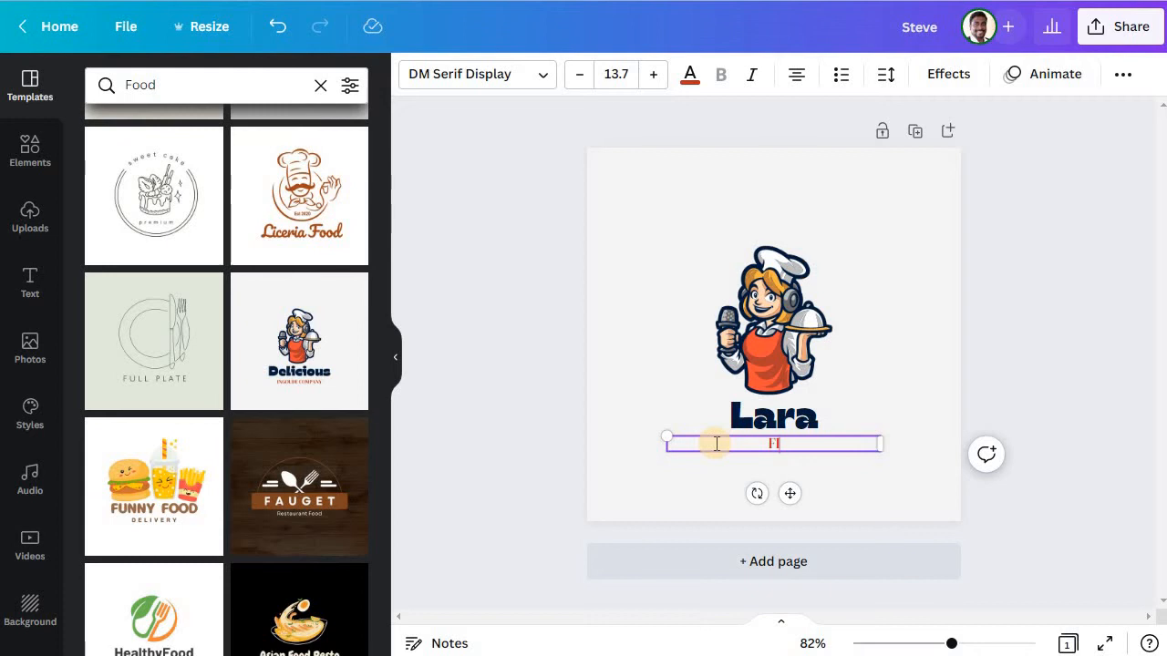
{"action": "key", "text": "BackSpace"}
{"action": "type", "text": "OOD S"}
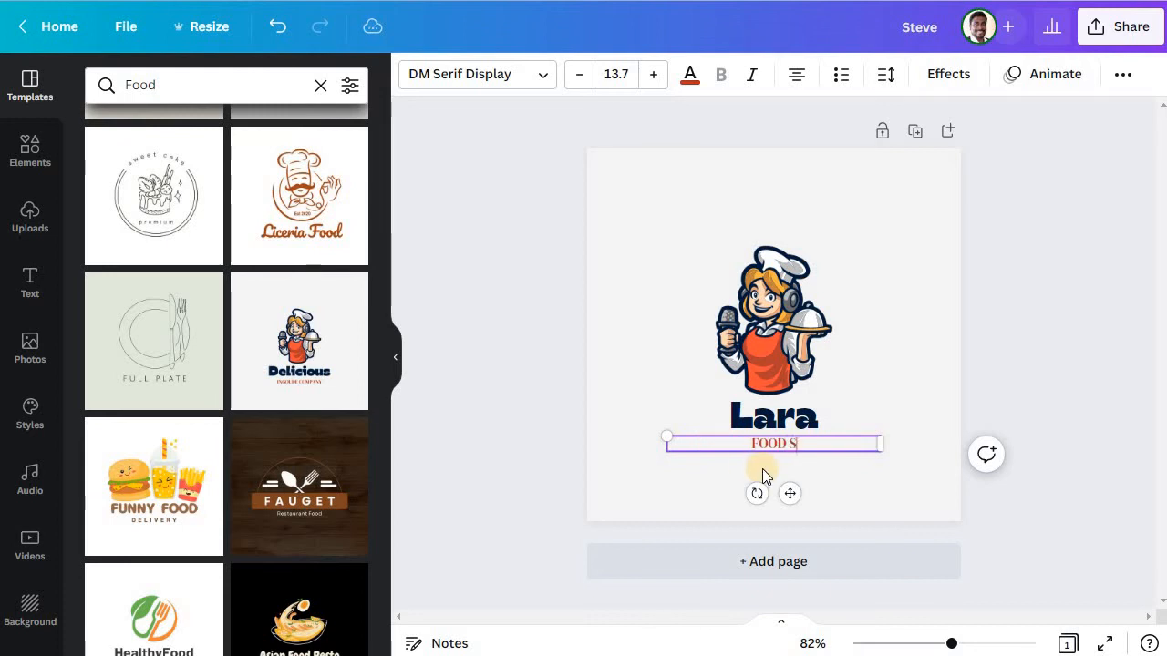
{"action": "type", "text": "ERVICE"}
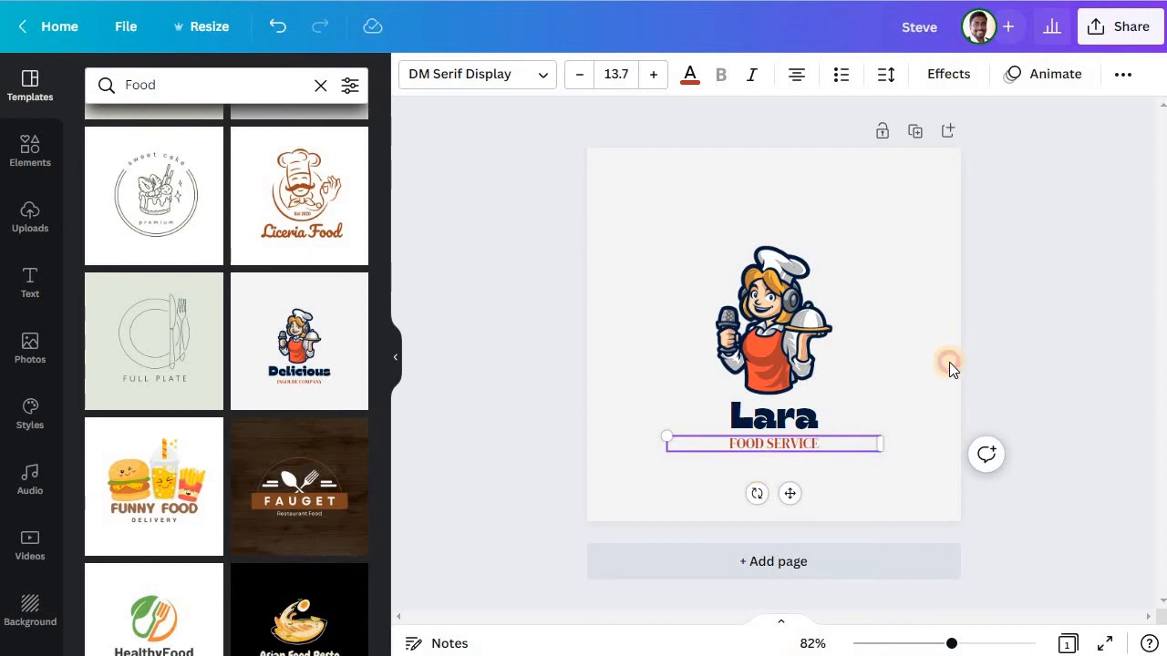
{"action": "left_click", "coordinate": [942, 445]}
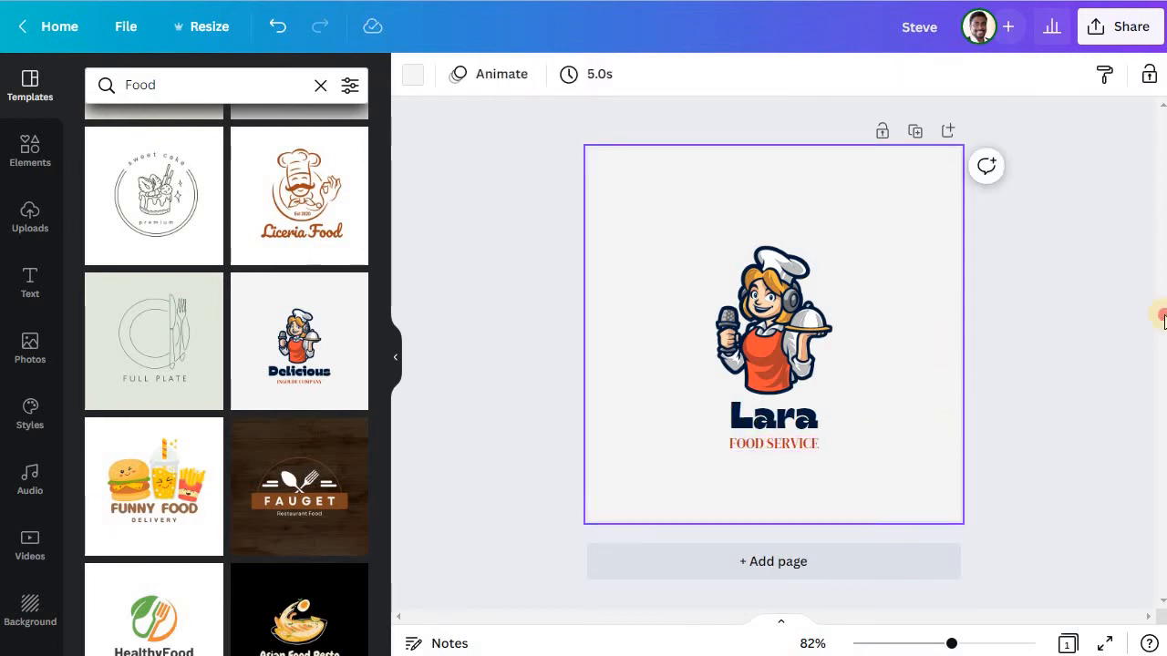
Step: Enlarge the chef illustration to about one and a half times its size and centre it above the logo text
{"action": "left_click", "coordinate": [774, 319]}
{"action": "left_click_drag", "start_coordinate": [834, 244], "coordinate": [916, 196]}
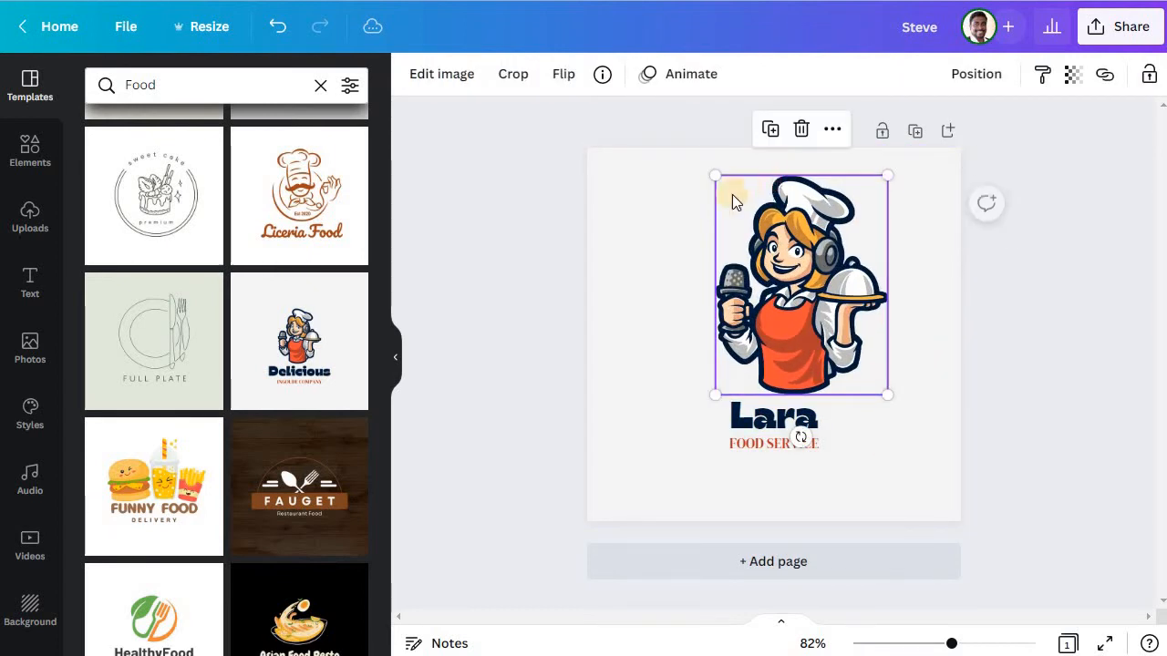
{"action": "left_click_drag", "start_coordinate": [807, 317], "coordinate": [777, 314]}
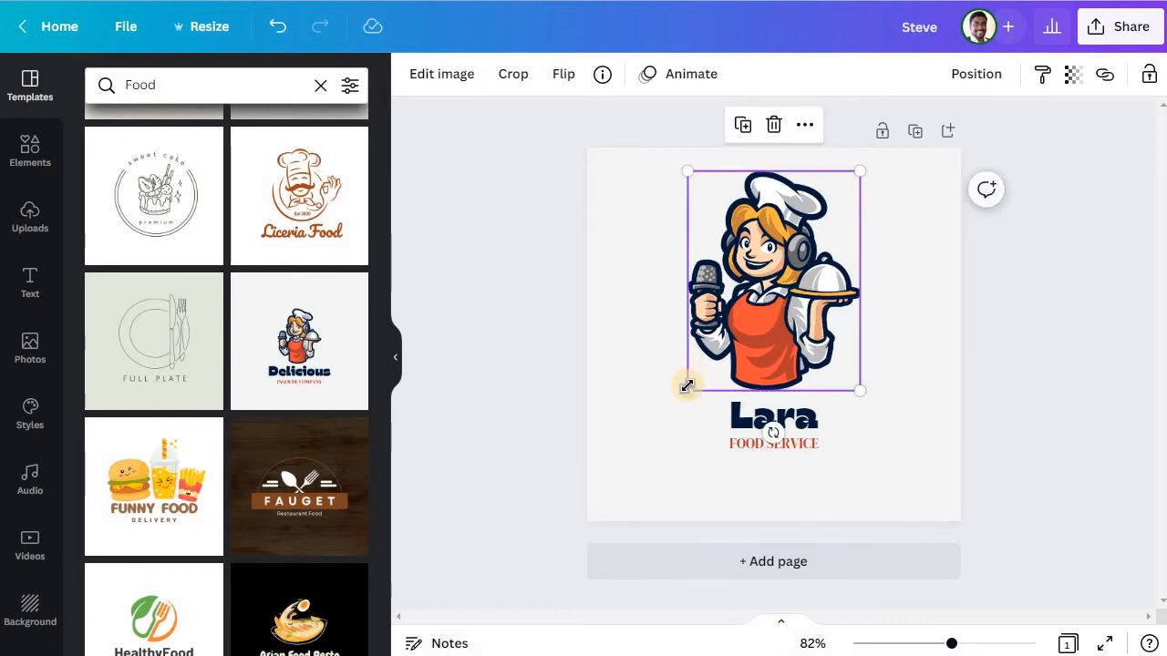
{"action": "left_click", "coordinate": [688, 390]}
{"action": "left_click", "coordinate": [1004, 295]}
{"action": "left_click", "coordinate": [835, 308]}
{"action": "left_click", "coordinate": [877, 410]}
{"action": "left_click", "coordinate": [1098, 315]}
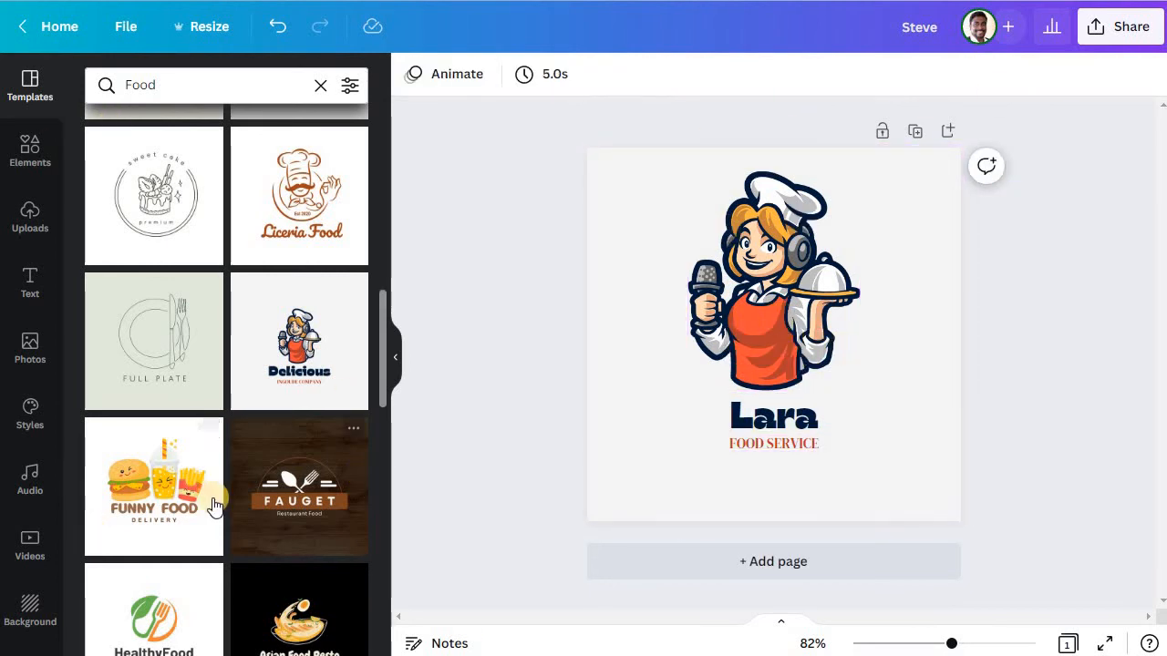
Step: Search the elements library for "food" in place of "gaming"
{"action": "left_click", "coordinate": [27, 410]}
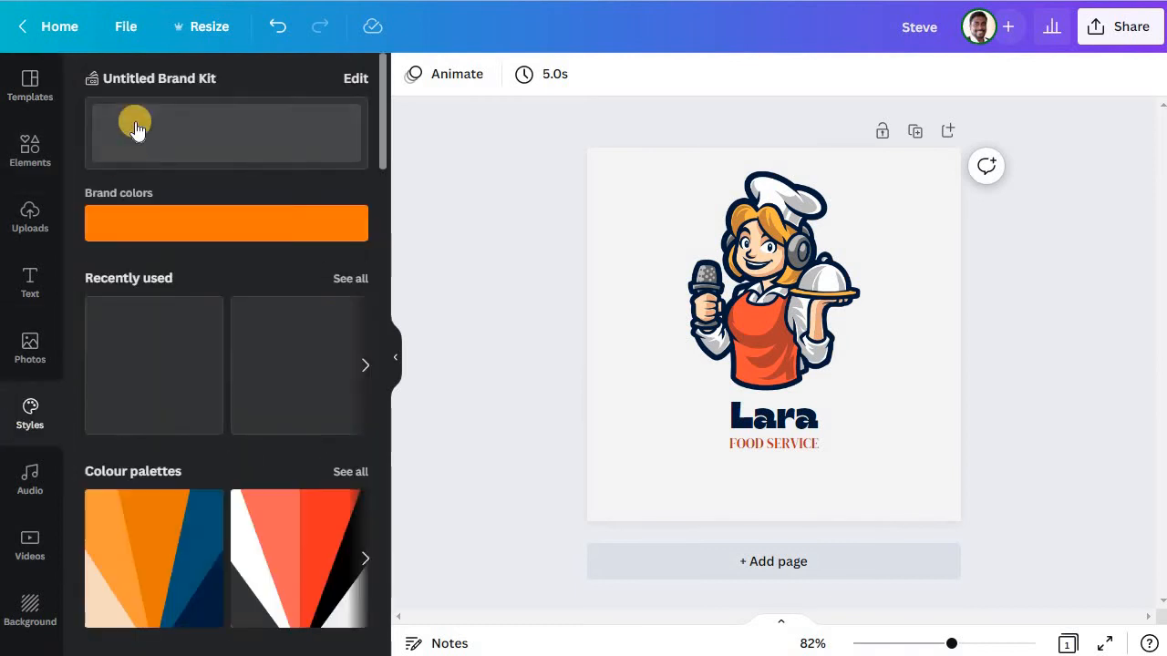
{"action": "left_click", "coordinate": [31, 144]}
{"action": "scroll", "coordinate": [283, 365], "scroll_direction": "down", "scroll_amount": 4}
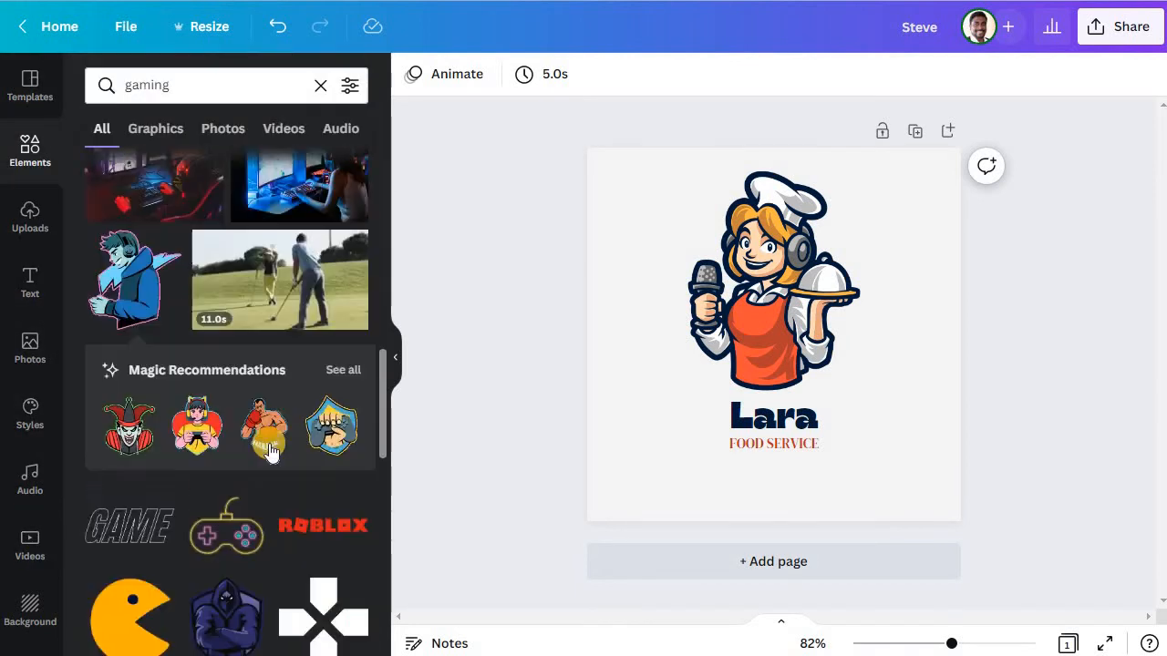
{"action": "scroll", "coordinate": [133, 66], "scroll_direction": "up", "scroll_amount": 2}
{"action": "left_click_drag", "start_coordinate": [182, 88], "coordinate": [68, 94]}
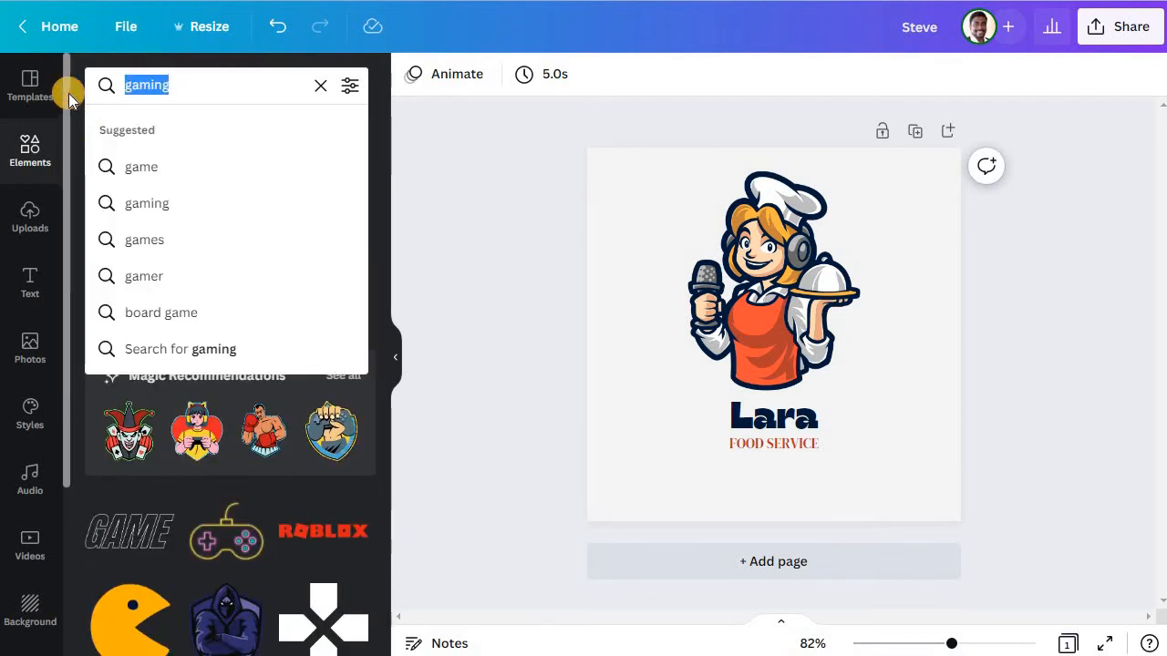
{"action": "type", "text": "food"}
{"action": "key", "text": "Return"}
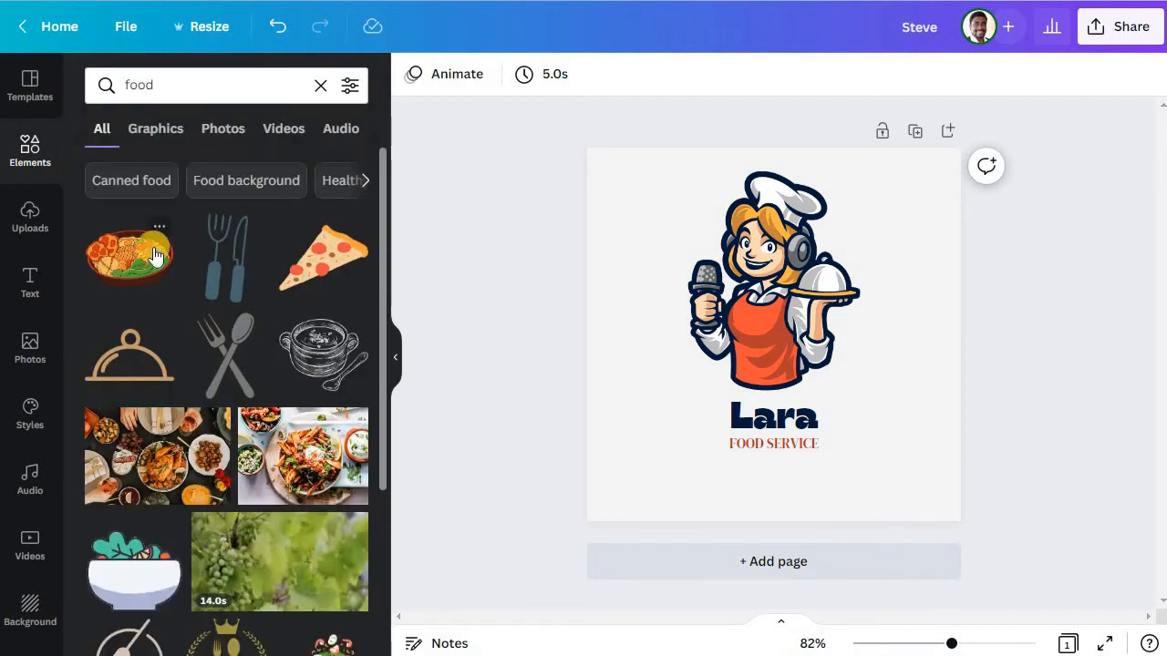
Step: Add the blue-grey fork and knife graphic to the logo, shrink it and centre it beneath FOOD SERVICE
{"action": "left_click_drag", "start_coordinate": [226, 270], "coordinate": [747, 292]}
{"action": "left_click_drag", "start_coordinate": [689, 173], "coordinate": [740, 330]}
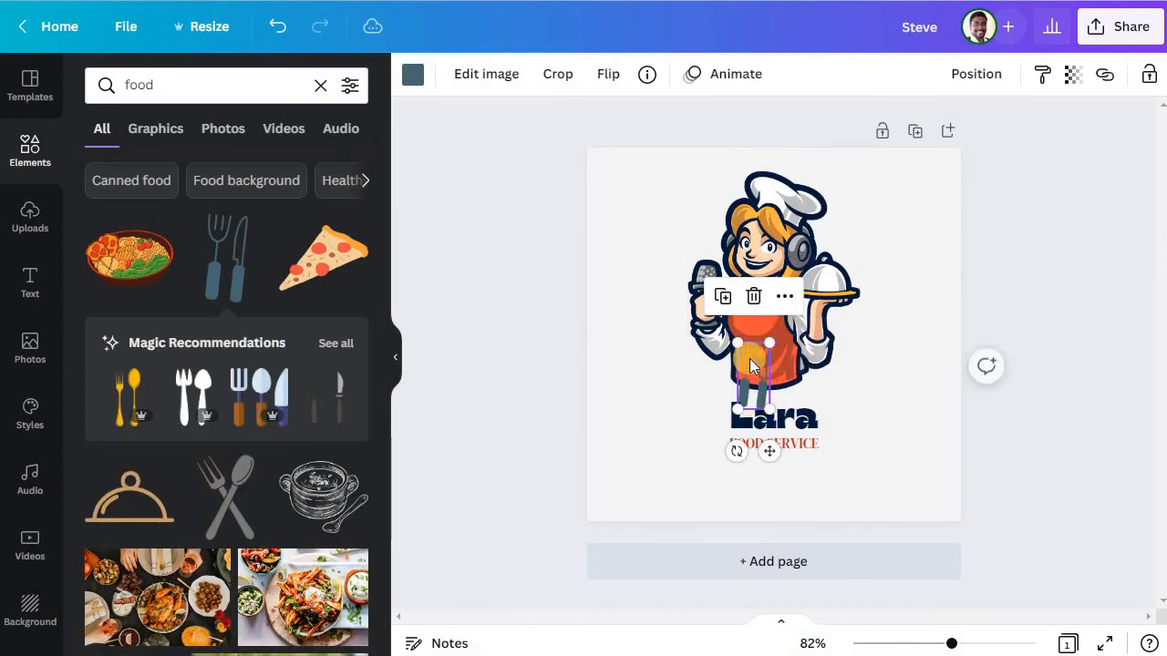
{"action": "left_click_drag", "start_coordinate": [771, 450], "coordinate": [795, 560]}
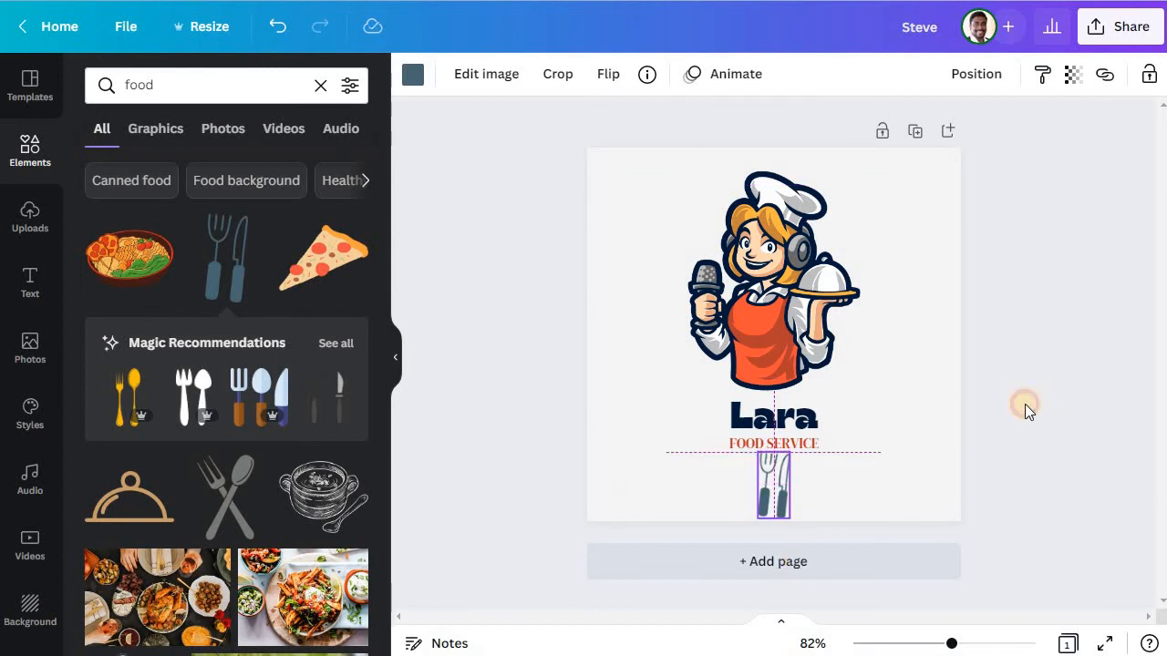
{"action": "left_click", "coordinate": [1069, 347]}
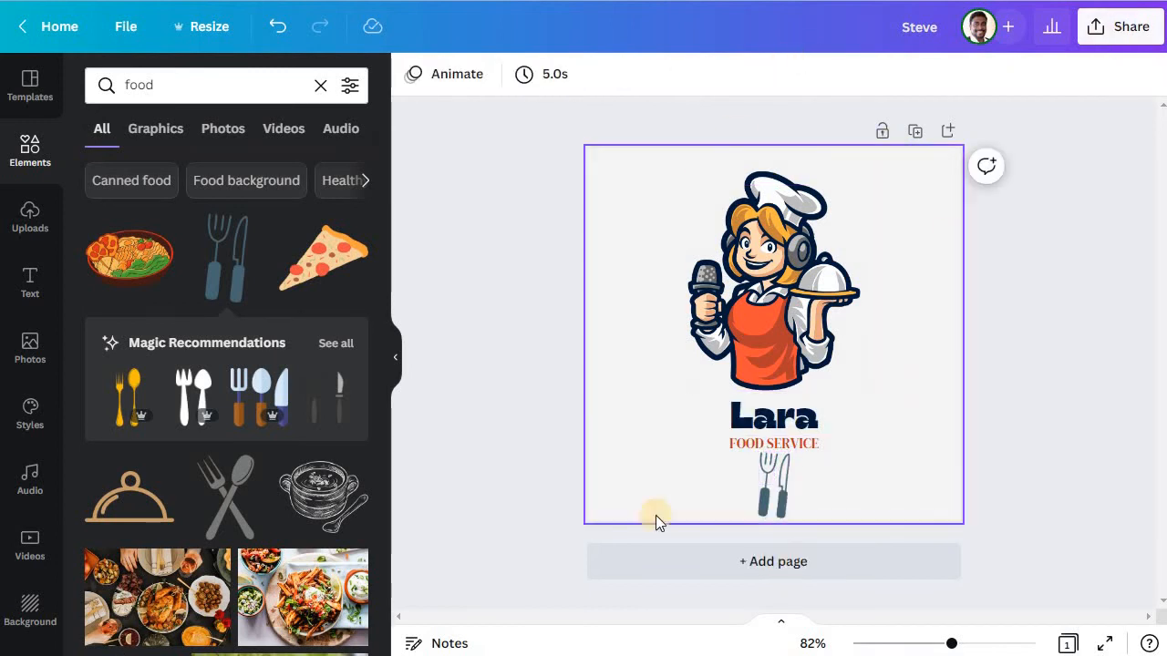
Step: Download the finished logo as a PNG at size 1 (500 × 500 px)
{"action": "left_click", "coordinate": [1116, 29]}
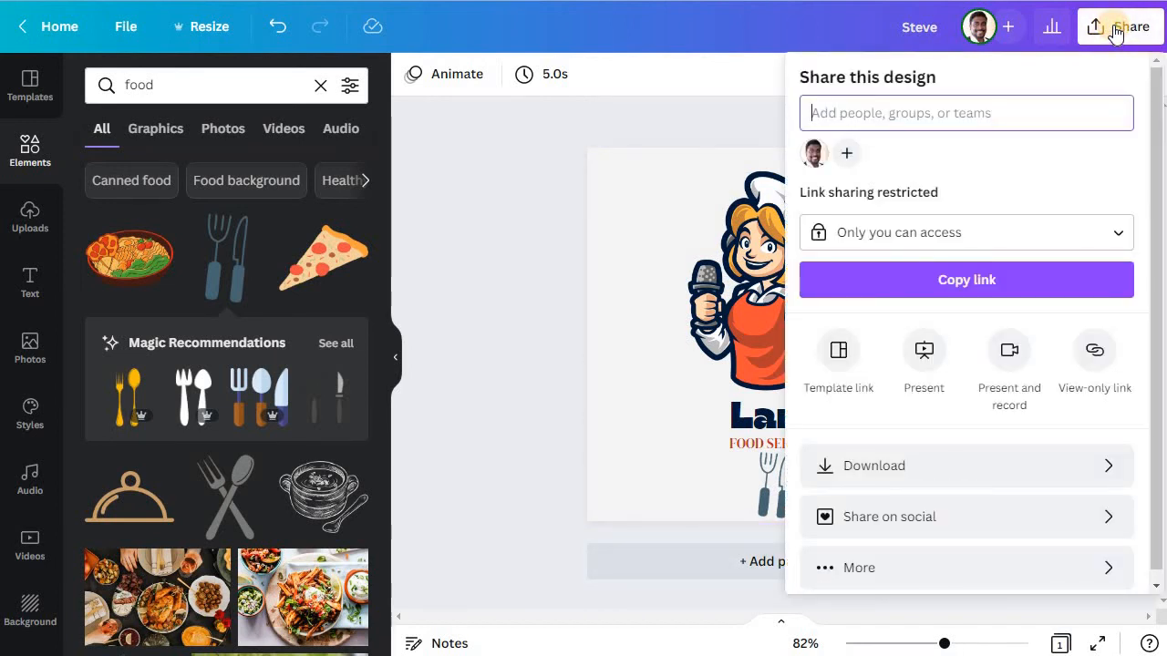
{"action": "left_click", "coordinate": [889, 465]}
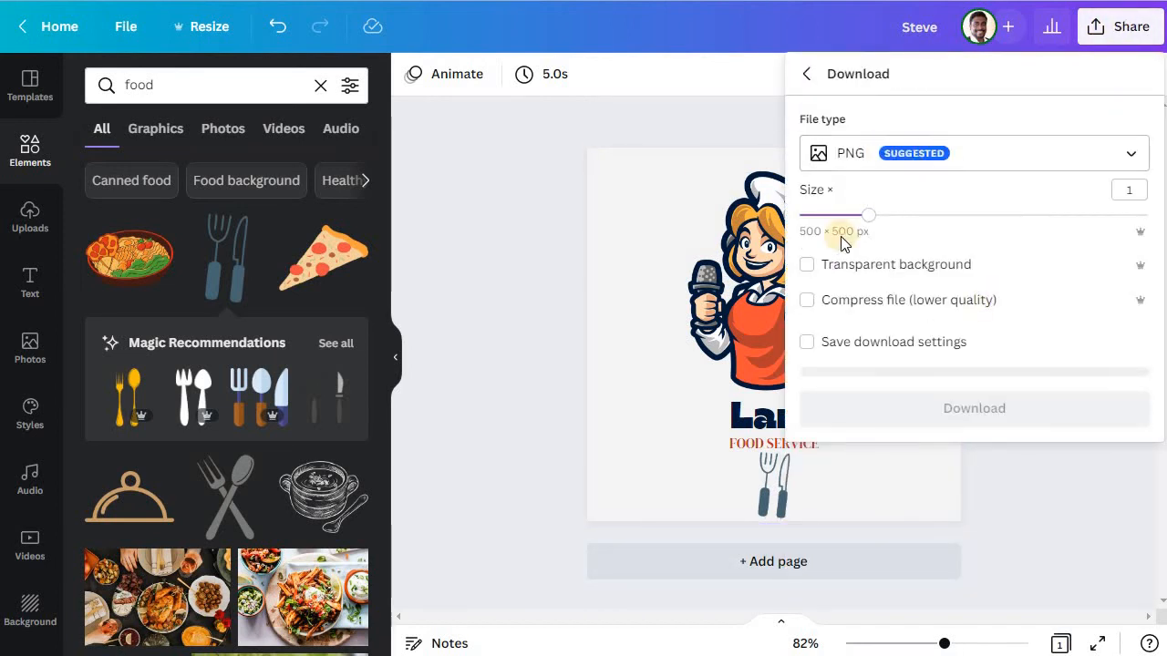
{"action": "left_click", "coordinate": [939, 153]}
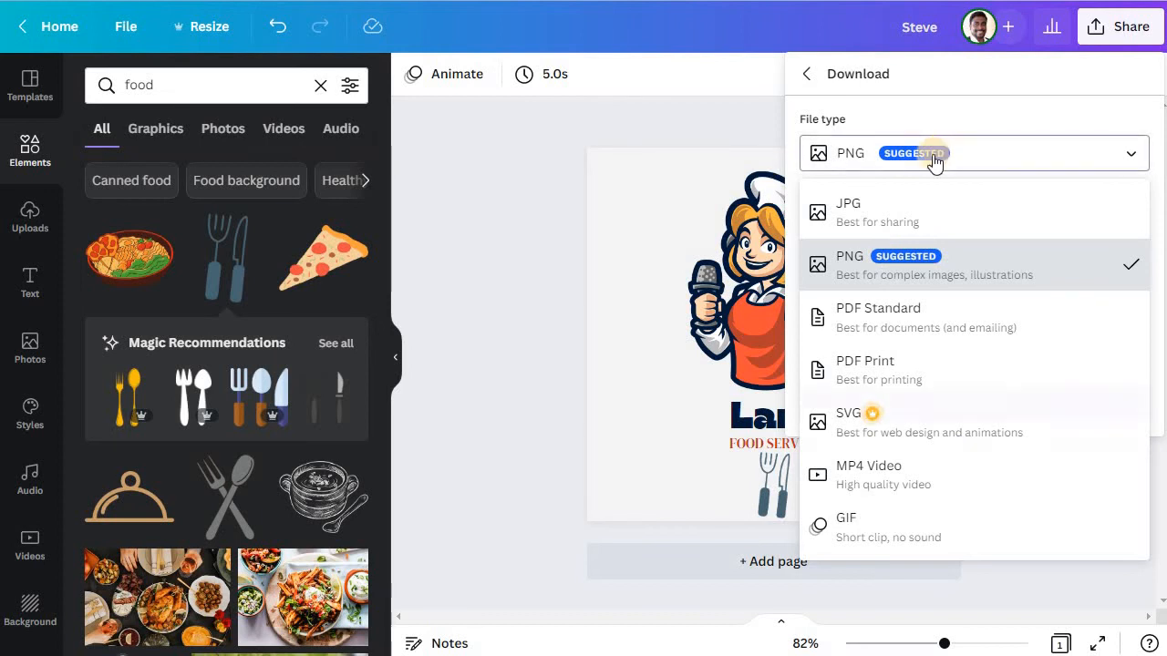
{"action": "left_click", "coordinate": [933, 160]}
{"action": "left_click", "coordinate": [1000, 409]}
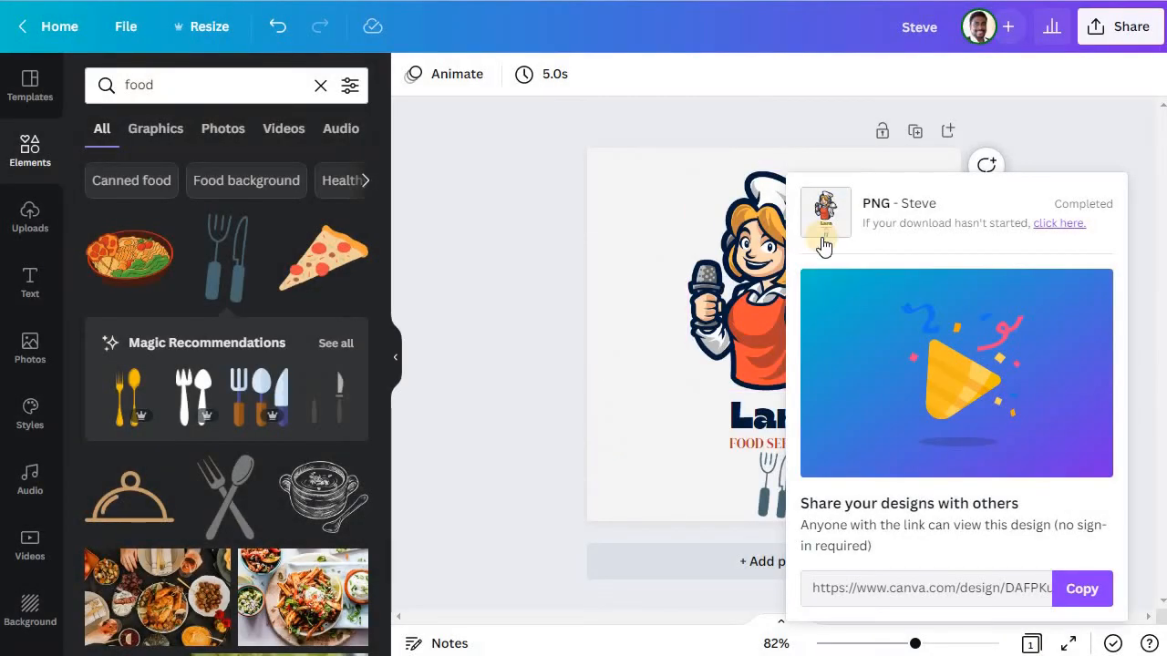
{"action": "left_click", "coordinate": [555, 230]}
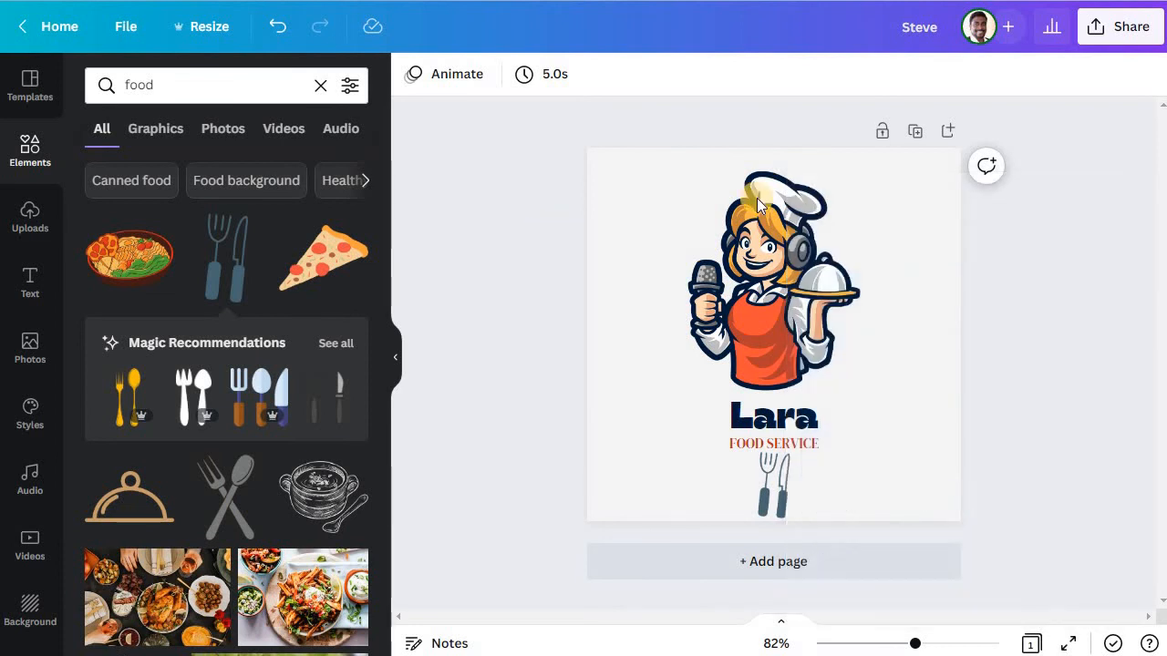